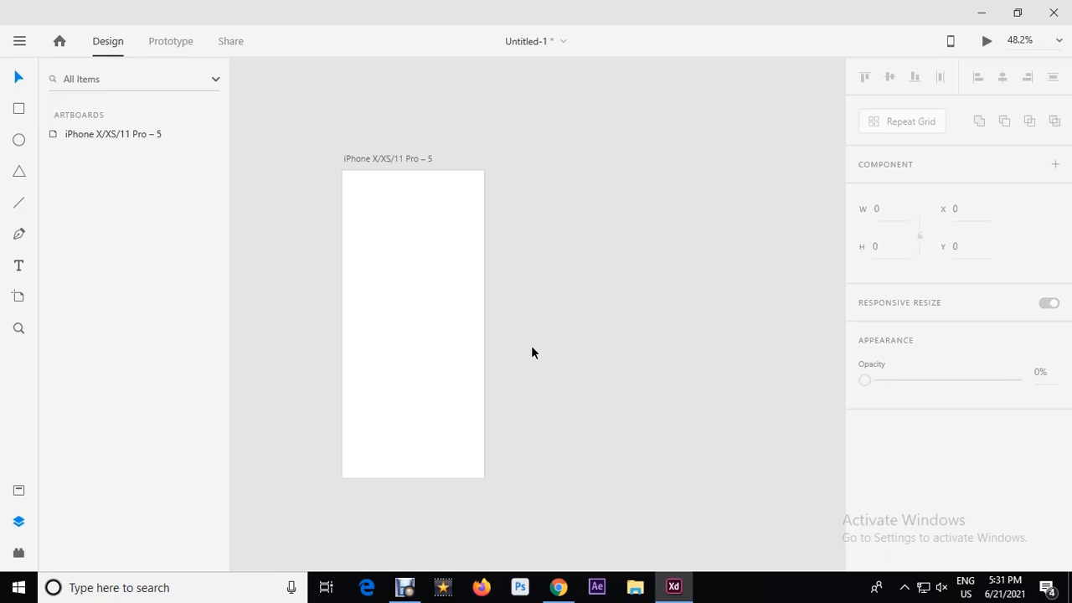
{"action": "left_click", "coordinate": [172, 42]}
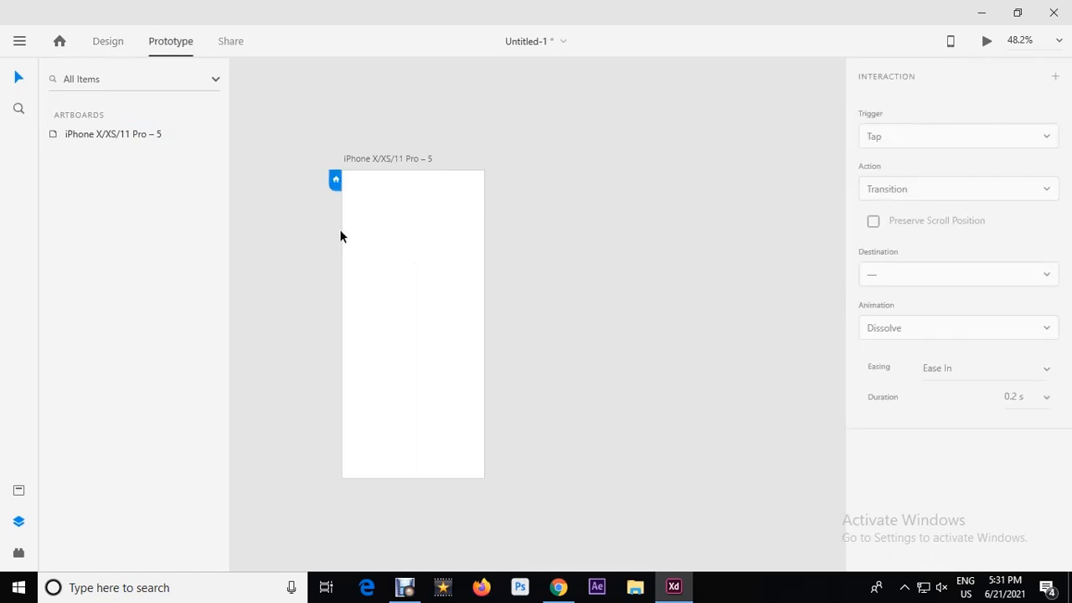
{"action": "left_click", "coordinate": [107, 38]}
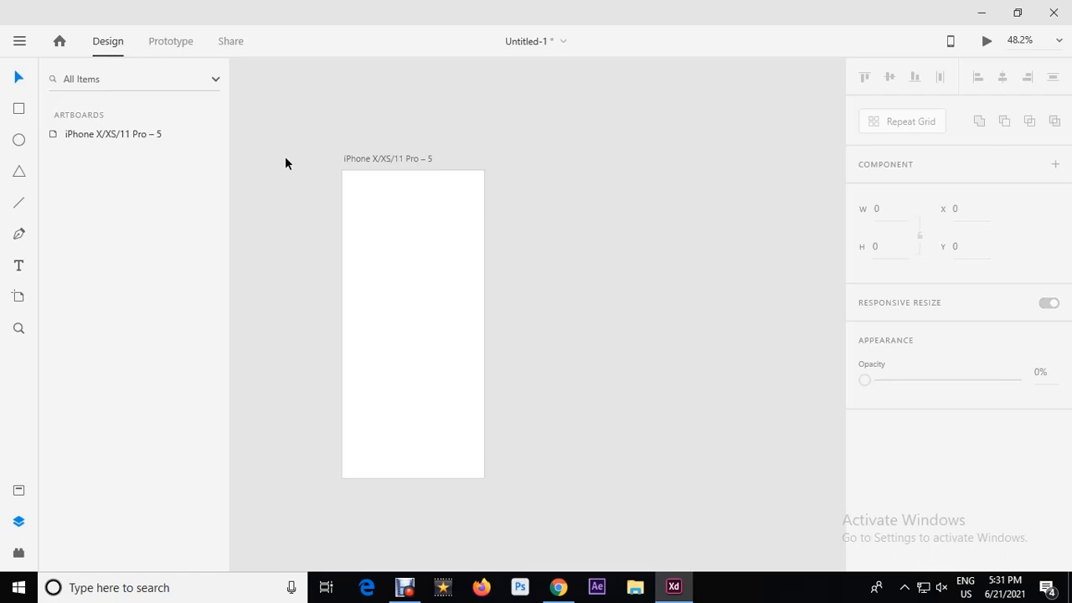
- Draw a wide, flat rectangle about 292 × 59 near the middle of the artboard
{"action": "left_click", "coordinate": [21, 110]}
{"action": "scroll", "coordinate": [417, 352], "scroll_direction": "up", "scroll_amount": 2}
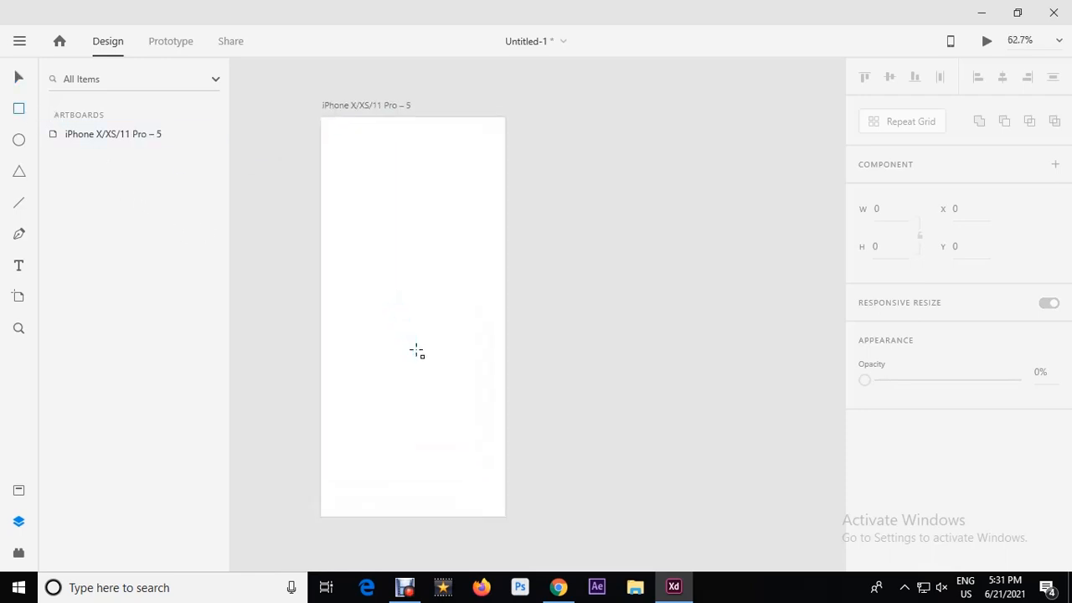
{"action": "mouse_move", "coordinate": [346, 274]}
{"action": "left_mouse_down"}
{"action": "mouse_move", "coordinate": [493, 309]}
{"action": "mouse_move", "coordinate": [462, 286]}
{"action": "left_mouse_up"}
{"action": "left_click", "coordinate": [18, 77]}
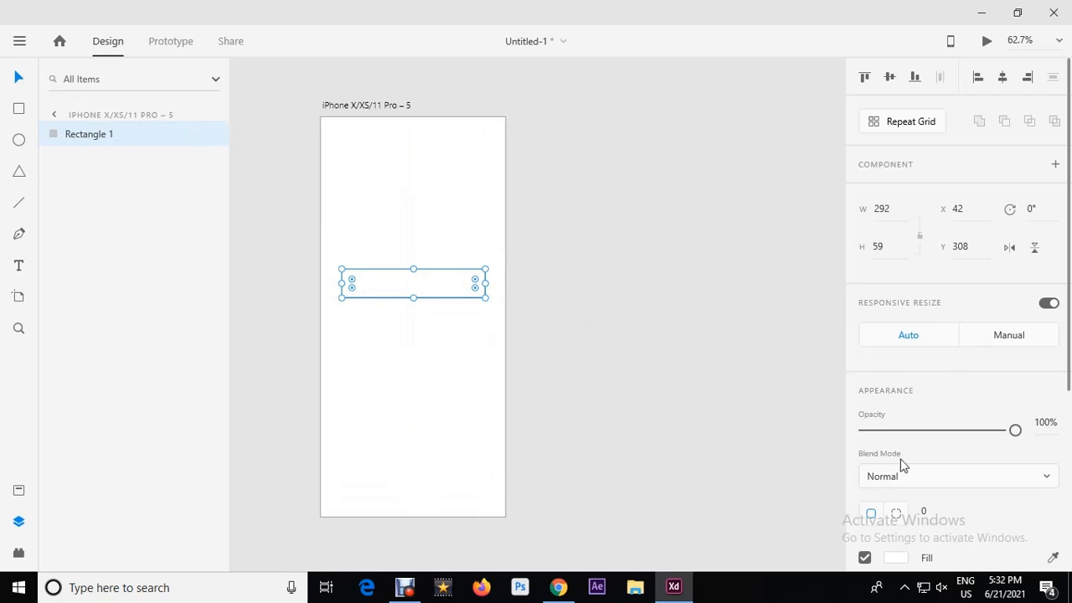
- Fill the rectangle with the solid red colour #FC0606
{"action": "scroll", "coordinate": [903, 466], "scroll_direction": "down", "scroll_amount": 2}
{"action": "left_click", "coordinate": [896, 480]}
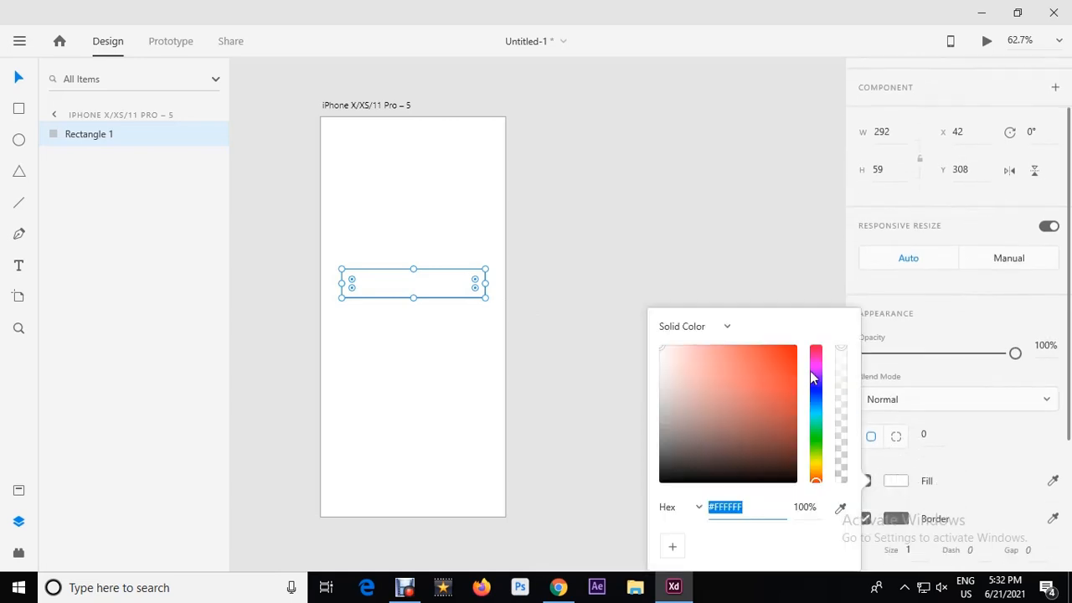
{"action": "left_click_drag", "start_coordinate": [796, 361], "coordinate": [792, 346]}
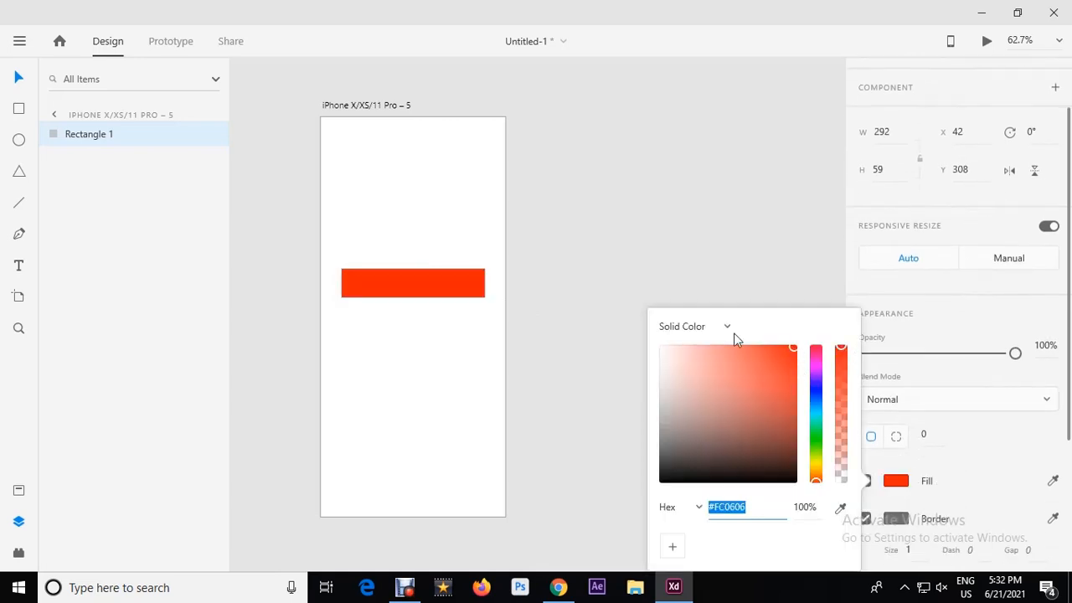
{"action": "left_click", "coordinate": [459, 285]}
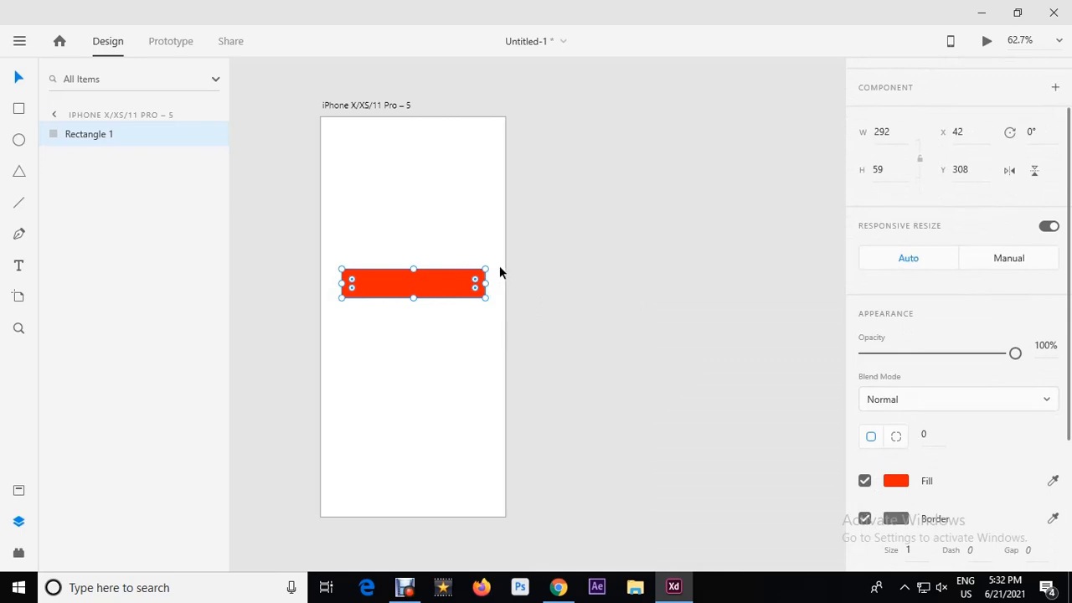
- Try out rotating the red rectangle and place it lower on the artboard, at Y 360 and unrotated
{"action": "left_click_drag", "start_coordinate": [486, 268], "coordinate": [466, 381]}
{"action": "left_click_drag", "start_coordinate": [486, 286], "coordinate": [416, 420]}
{"action": "key", "text": "ctrl+z"}
{"action": "key", "text": "alt"}
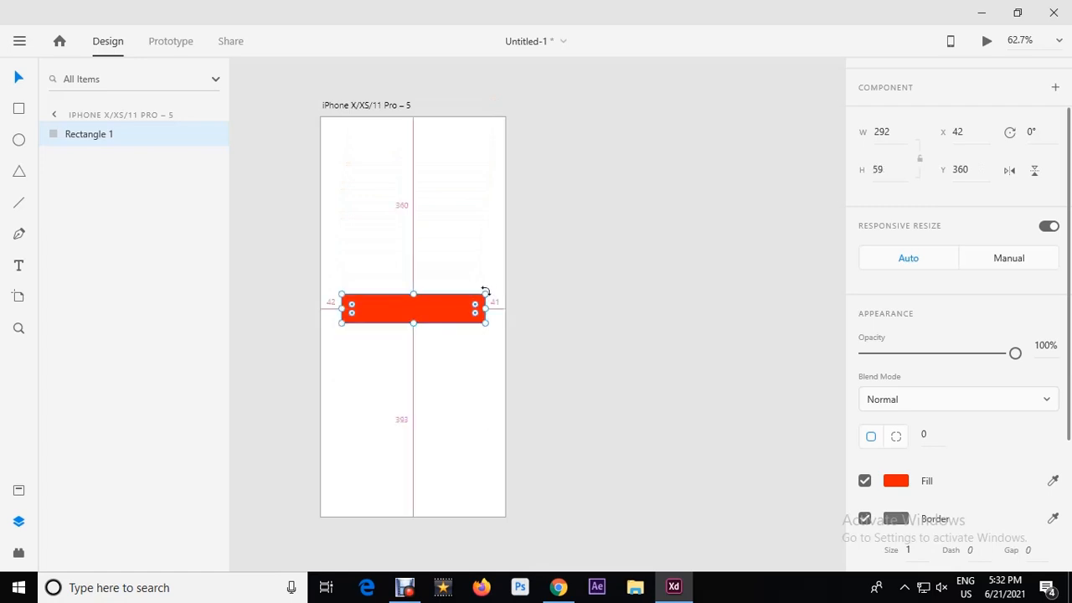
{"action": "left_click_drag", "start_coordinate": [486, 294], "coordinate": [526, 238]}
{"action": "key", "text": "ctrl+z"}
{"action": "left_click", "coordinate": [525, 244]}
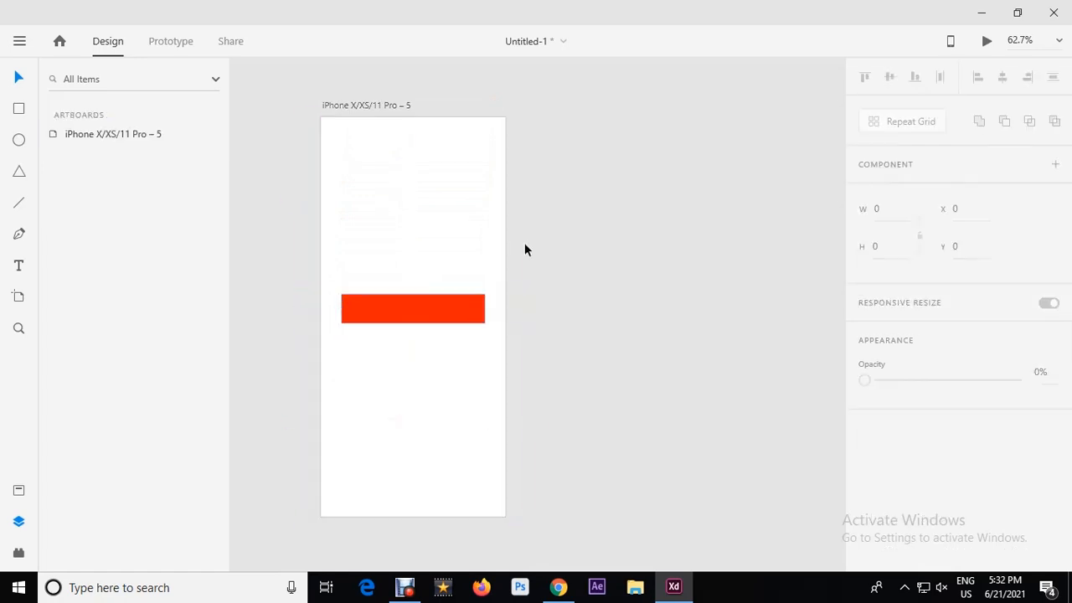
{"action": "left_click", "coordinate": [440, 310]}
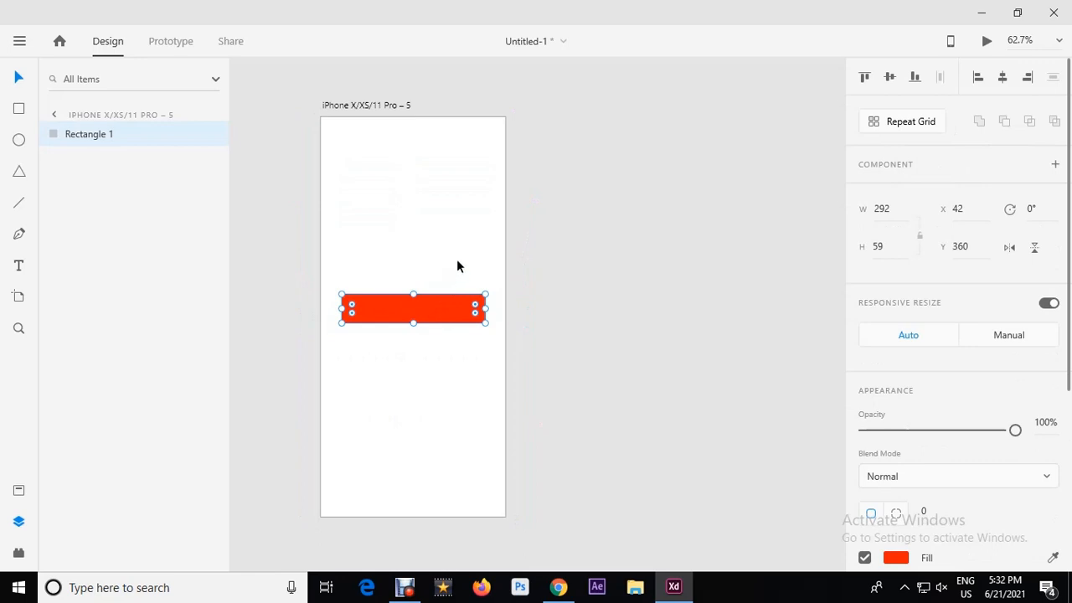
{"action": "left_click", "coordinate": [462, 254]}
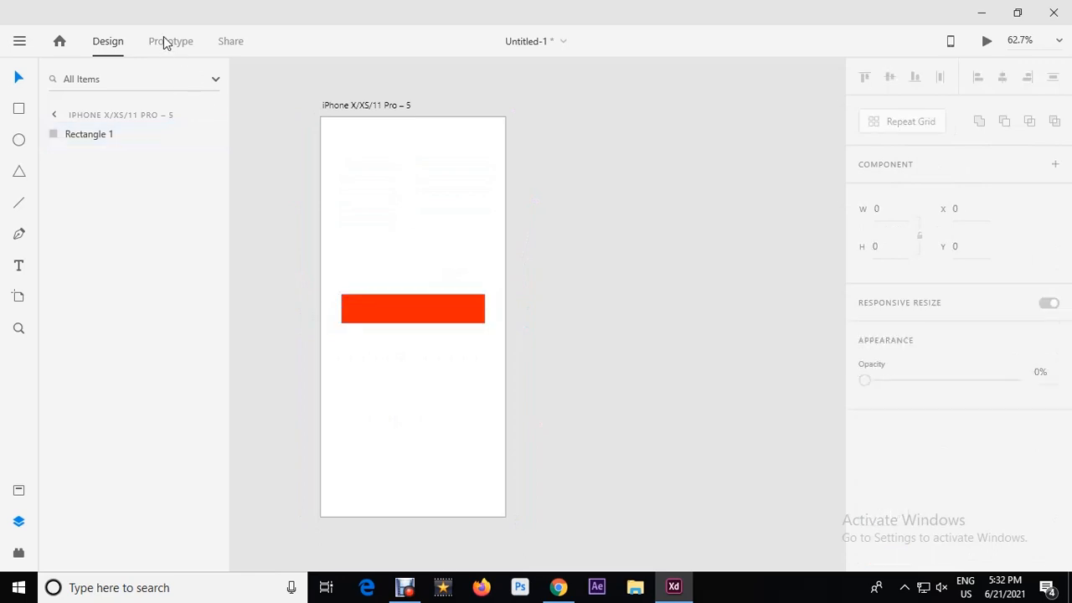
{"action": "left_click", "coordinate": [361, 95]}
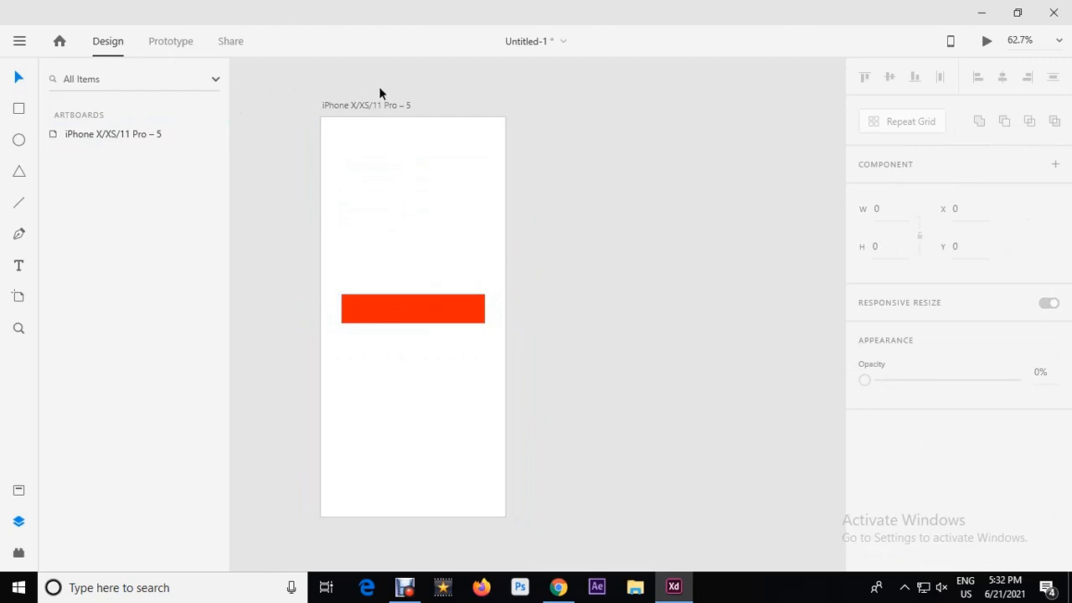
- Duplicate the artboard together with its red rectangle and place the copy beside the original at X 2512
{"action": "left_click", "coordinate": [373, 108]}
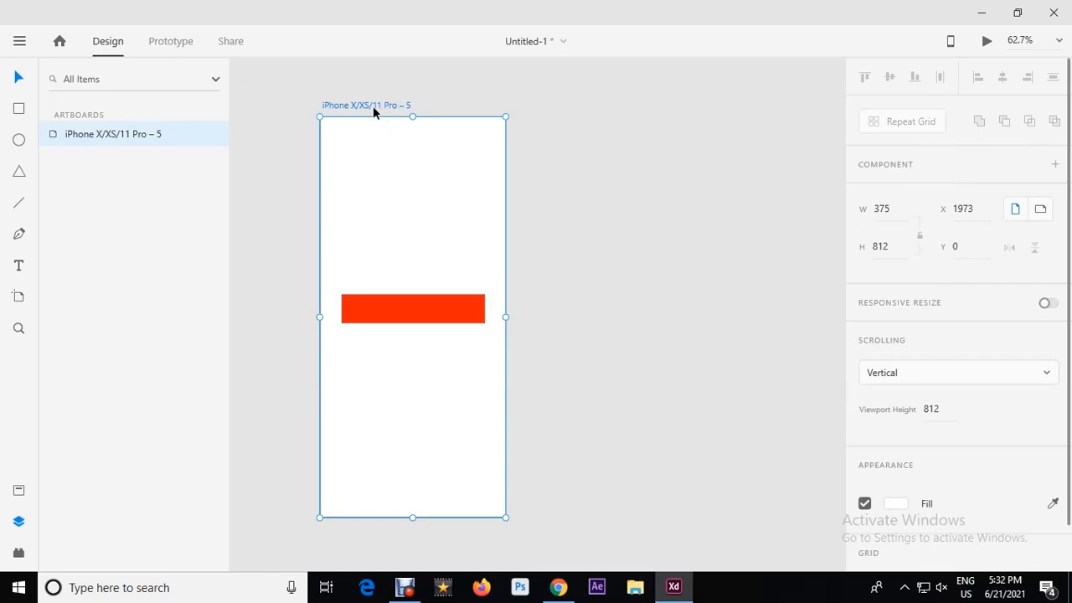
{"action": "left_click", "coordinate": [396, 306]}
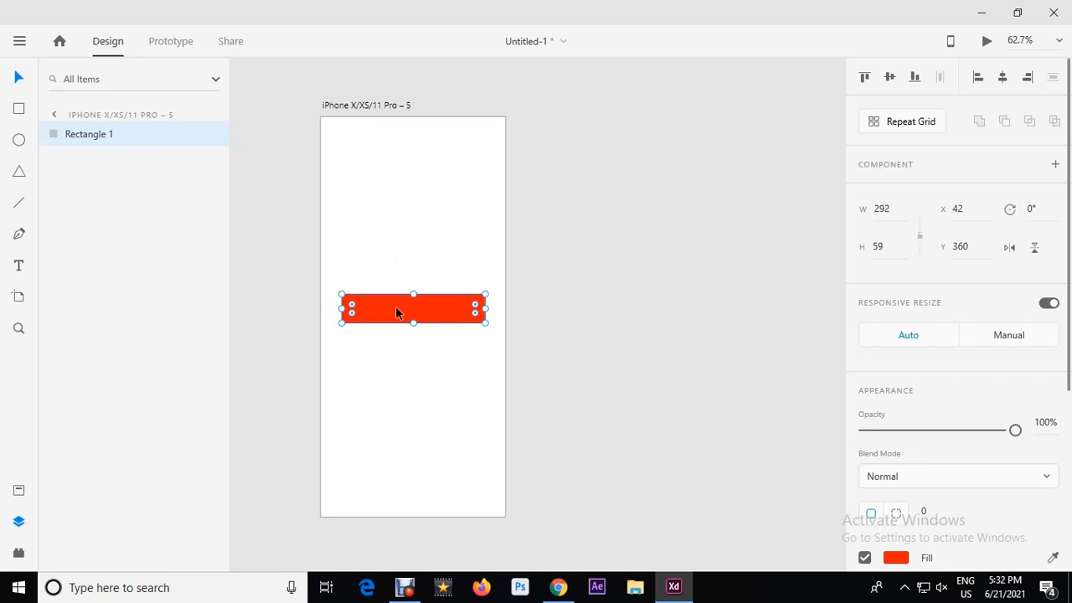
{"action": "left_click", "coordinate": [369, 104]}
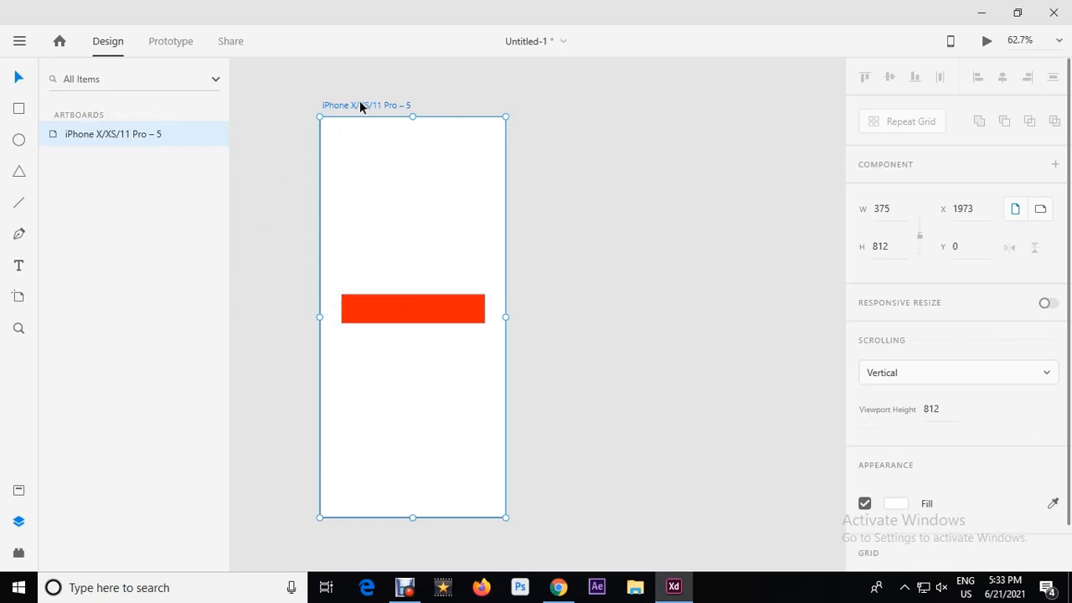
{"action": "left_click_drag", "start_coordinate": [352, 103], "coordinate": [617, 101]}
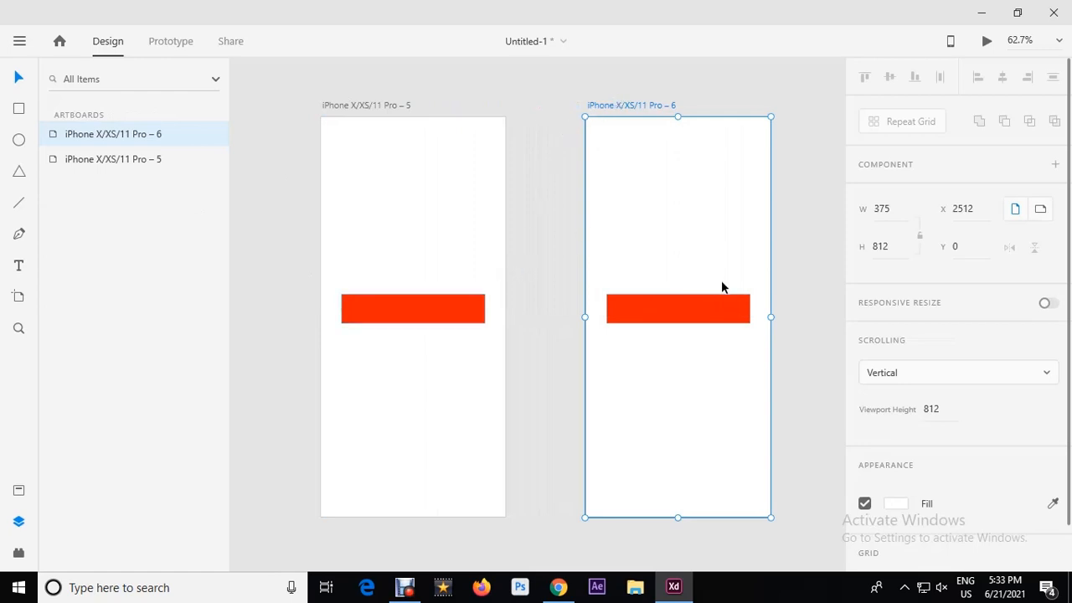
- Rotate the red rectangle on the duplicated artboard to 90°
{"action": "left_click", "coordinate": [778, 303]}
{"action": "left_click", "coordinate": [733, 304]}
{"action": "left_click_drag", "start_coordinate": [755, 291], "coordinate": [699, 406]}
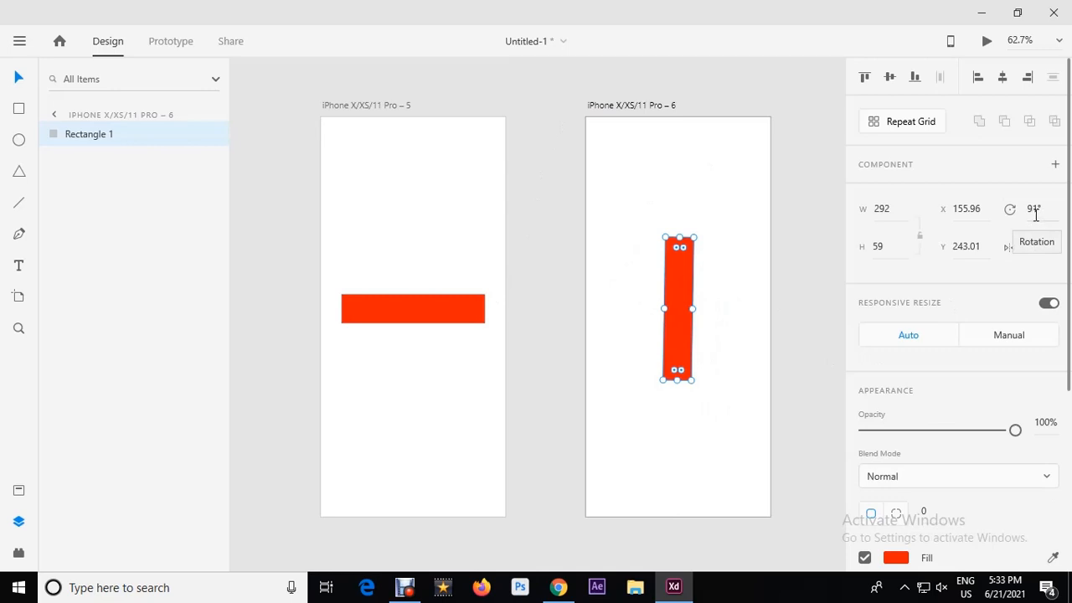
{"action": "left_click", "coordinate": [1039, 208]}
{"action": "type", "text": "90"}
{"action": "key", "text": "Return"}
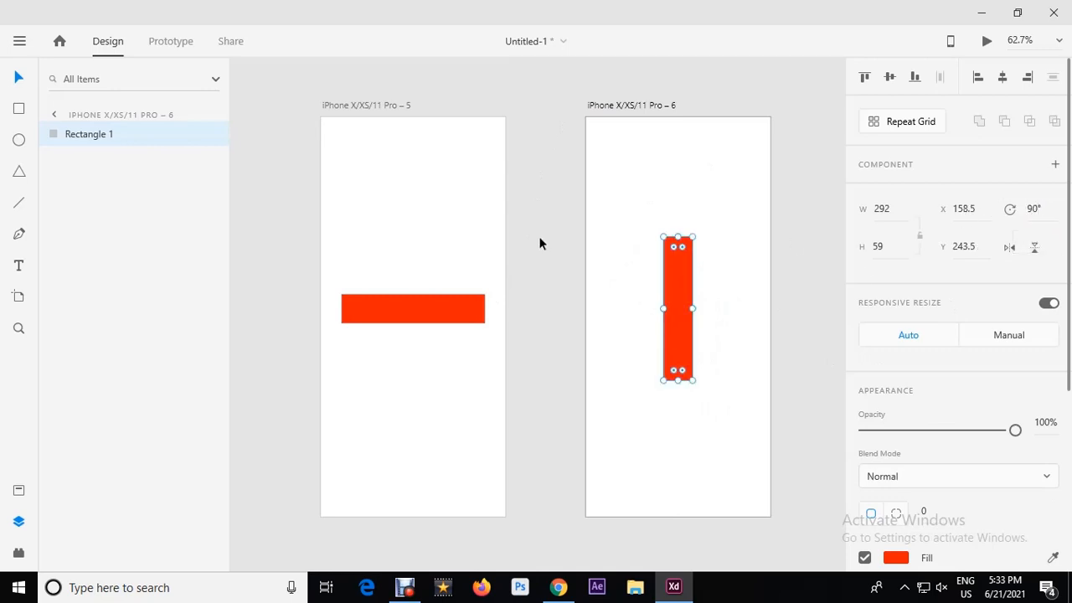
- Link the whole first artboard to the duplicated one in prototype mode as an Auto-Animate interaction triggered by Tap
{"action": "left_click", "coordinate": [171, 42]}
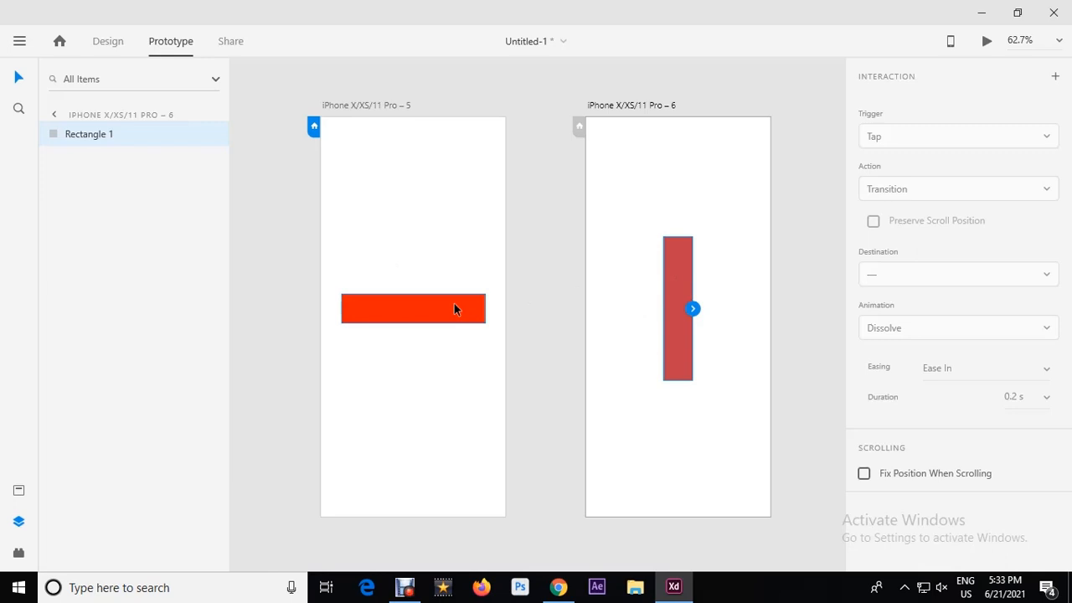
{"action": "left_click", "coordinate": [342, 104]}
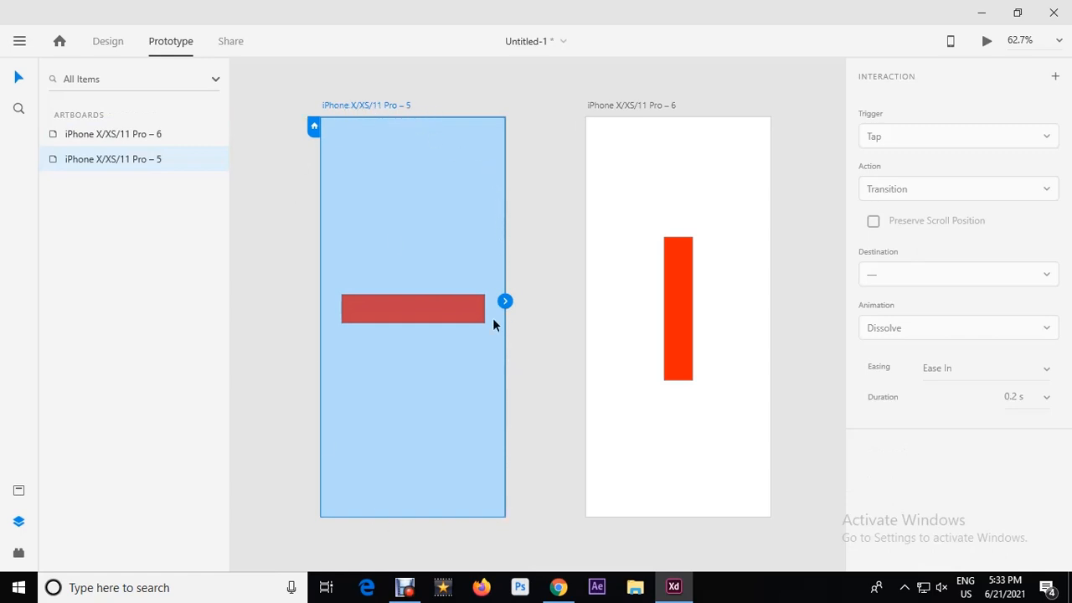
{"action": "left_click_drag", "start_coordinate": [506, 301], "coordinate": [595, 230]}
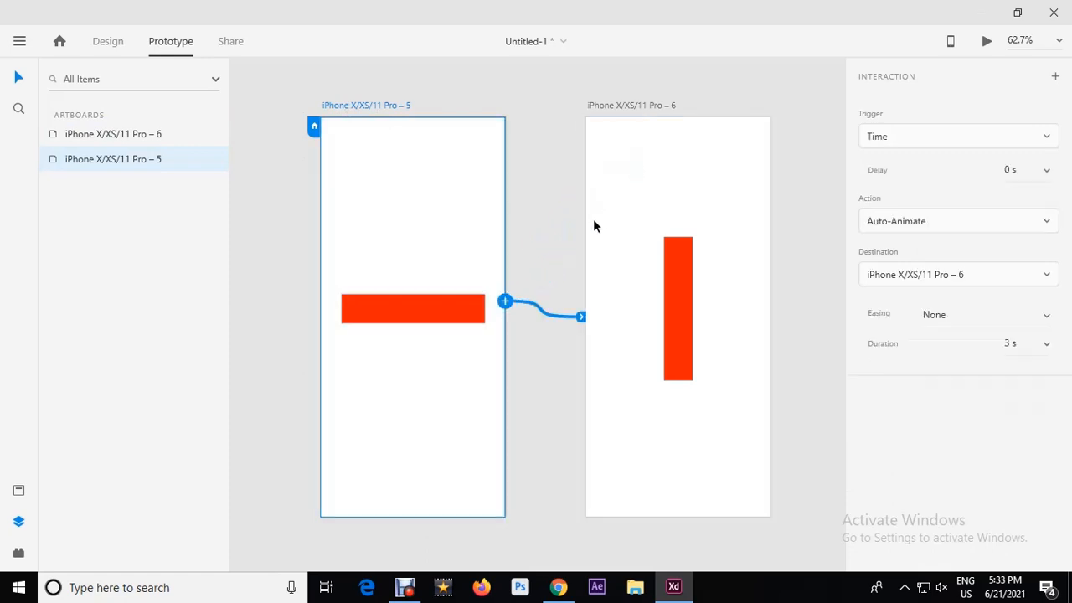
{"action": "left_click", "coordinate": [885, 139]}
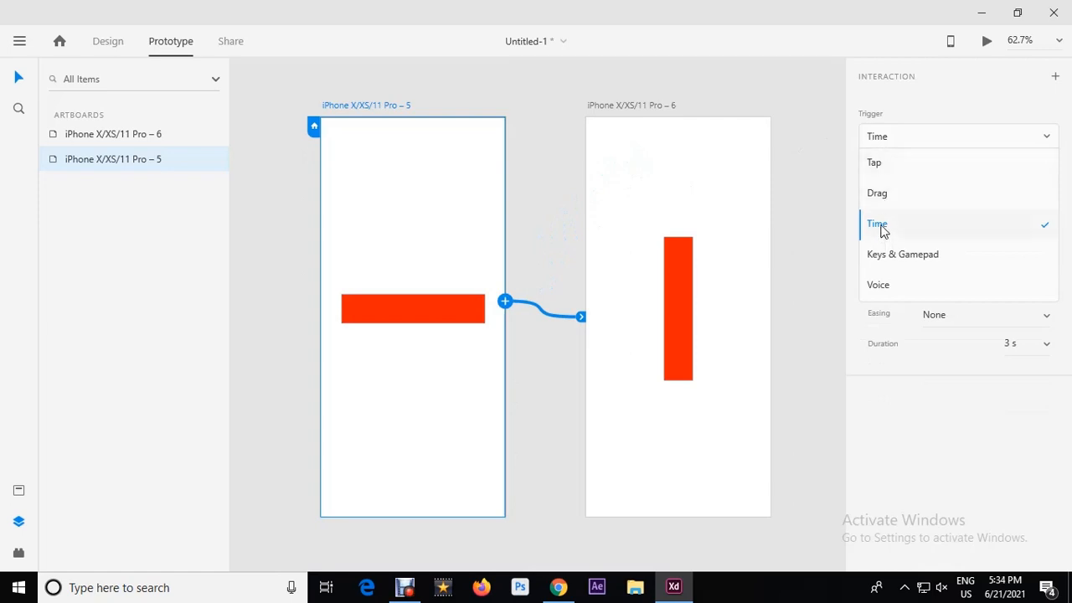
{"action": "left_click", "coordinate": [884, 161]}
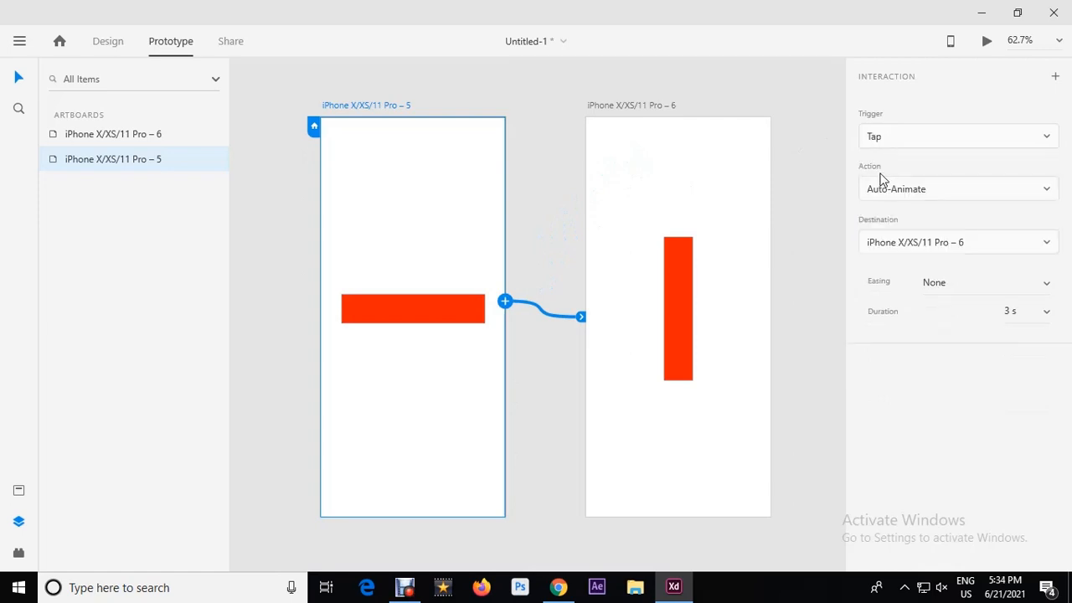
{"action": "left_click", "coordinate": [655, 106]}
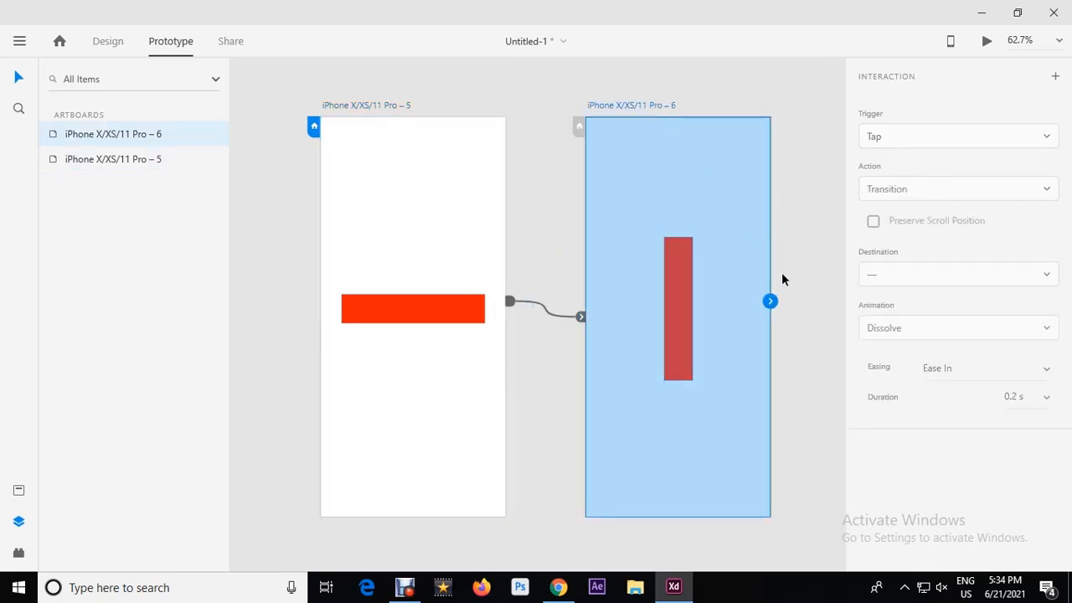
{"action": "left_click_drag", "start_coordinate": [769, 300], "coordinate": [417, 259]}
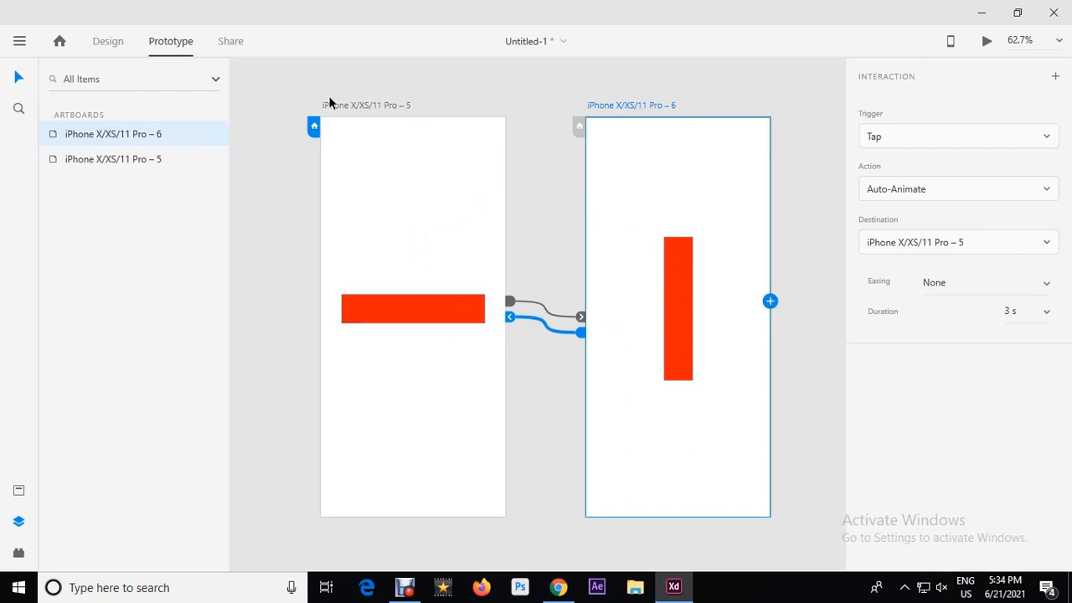
{"action": "key", "text": "Delete"}
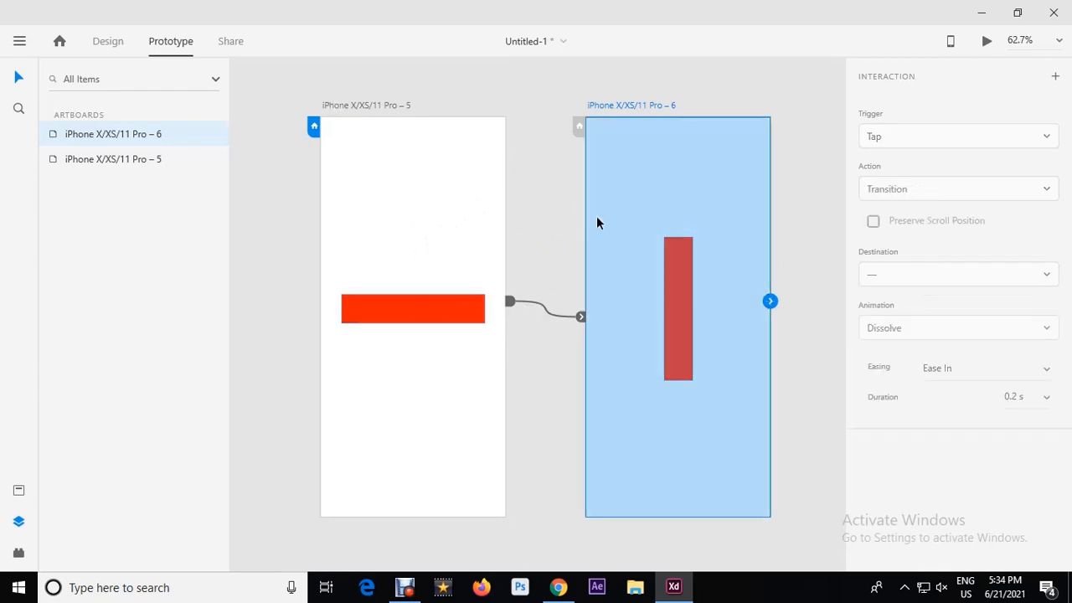
- Preview the prototype from the first artboard, play the tap animation, and close the preview
{"action": "left_click", "coordinate": [362, 107]}
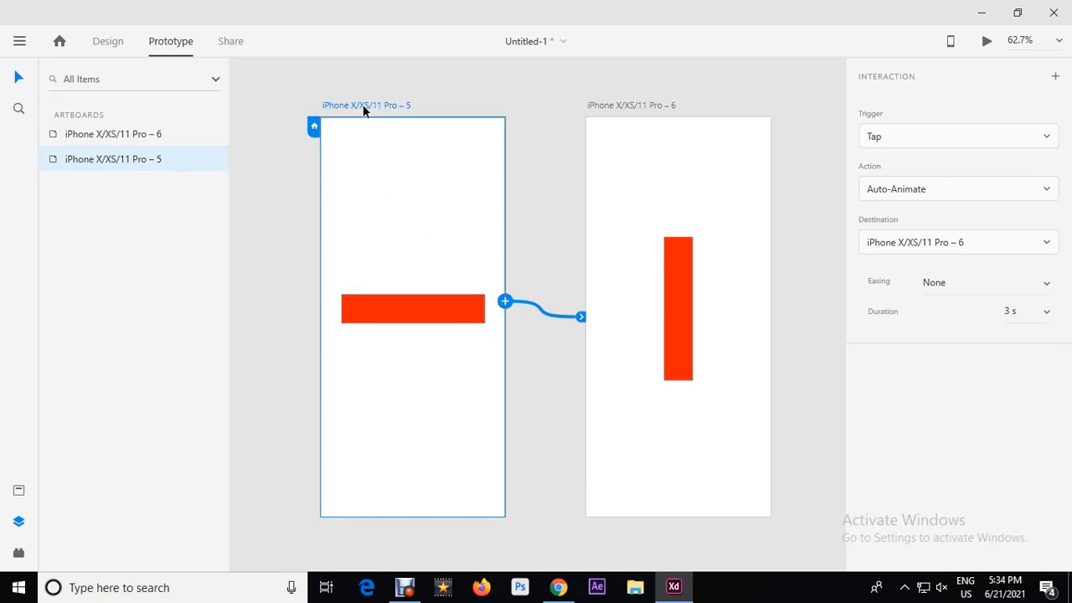
{"action": "left_click", "coordinate": [987, 42]}
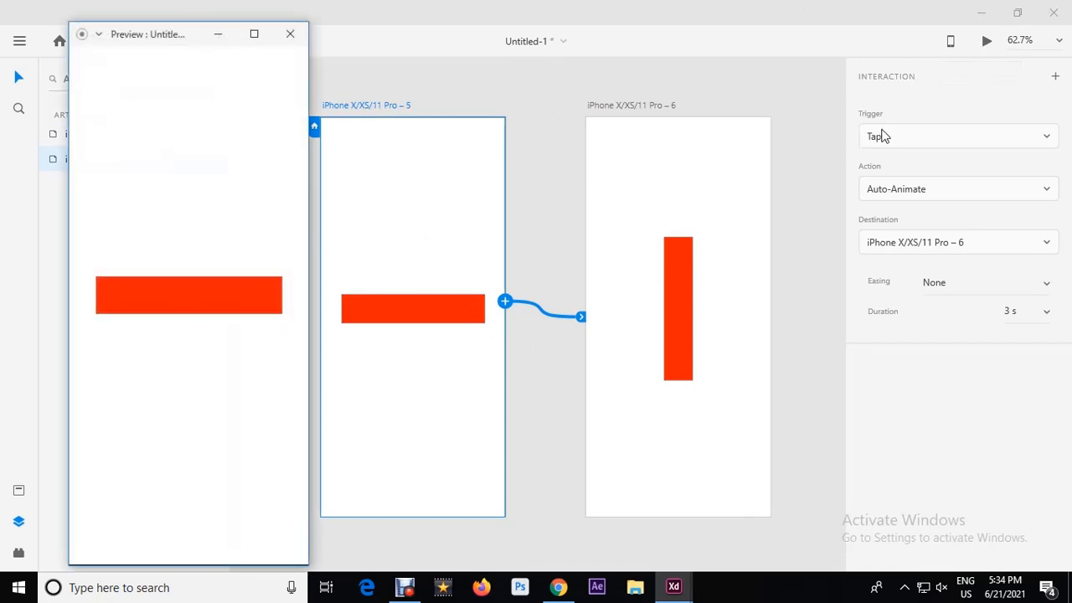
{"action": "left_click", "coordinate": [230, 305]}
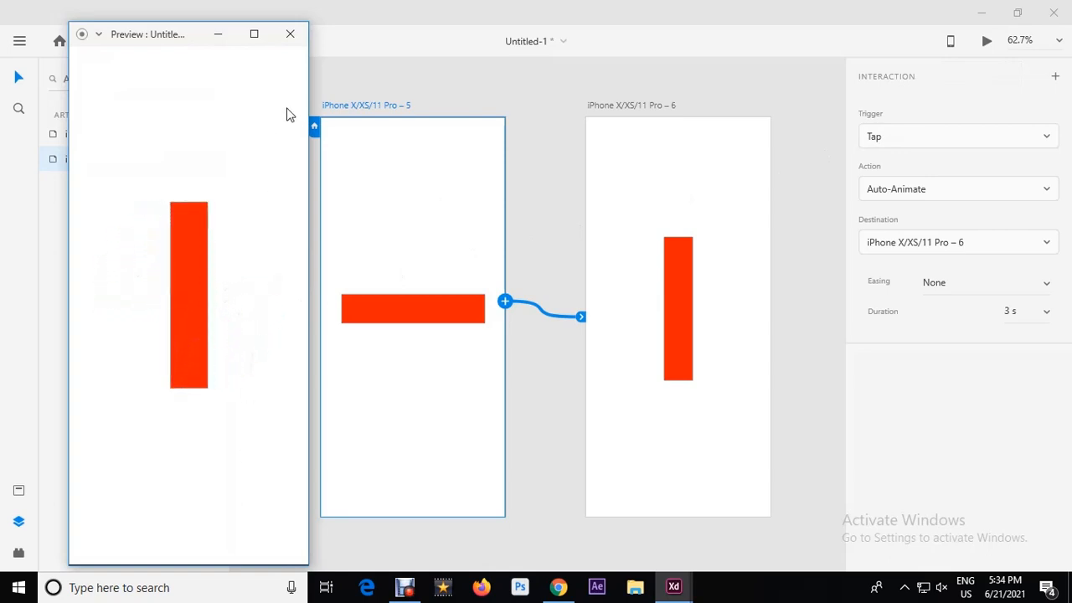
{"action": "left_click", "coordinate": [290, 34]}
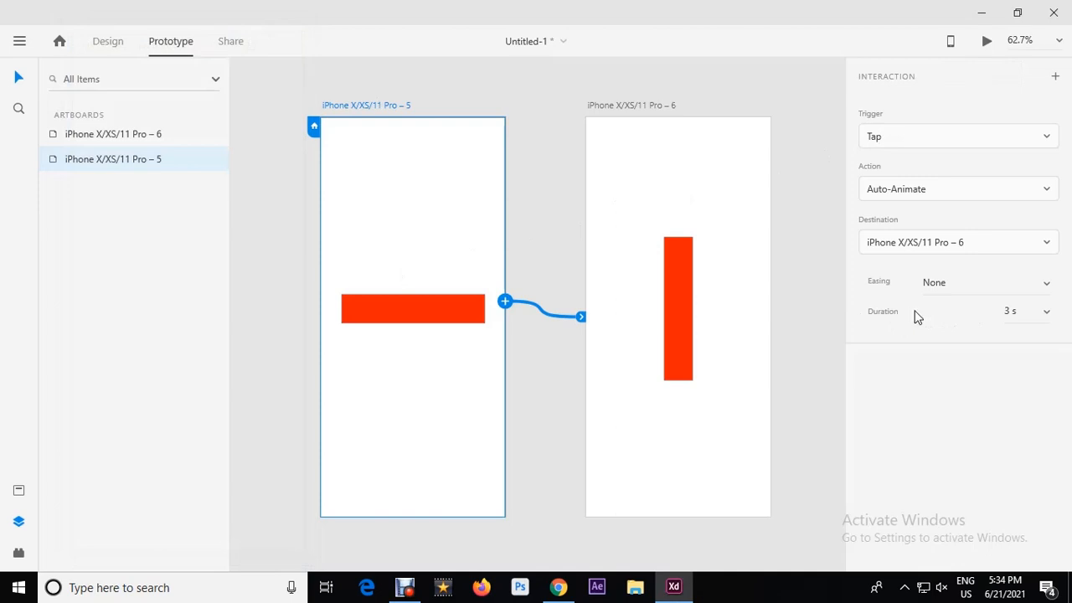
- Set the duration of the first artboard's Auto-Animate interaction to 0.5 s
{"action": "left_click", "coordinate": [1031, 311]}
{"action": "type", "text": "1"}
{"action": "key", "text": "Return"}
{"action": "type", "text": "0.5"}
{"action": "key", "text": "Return"}
- Play the tap animation in the preview at the 0.5 s duration and close the preview
{"action": "left_click", "coordinate": [984, 41]}
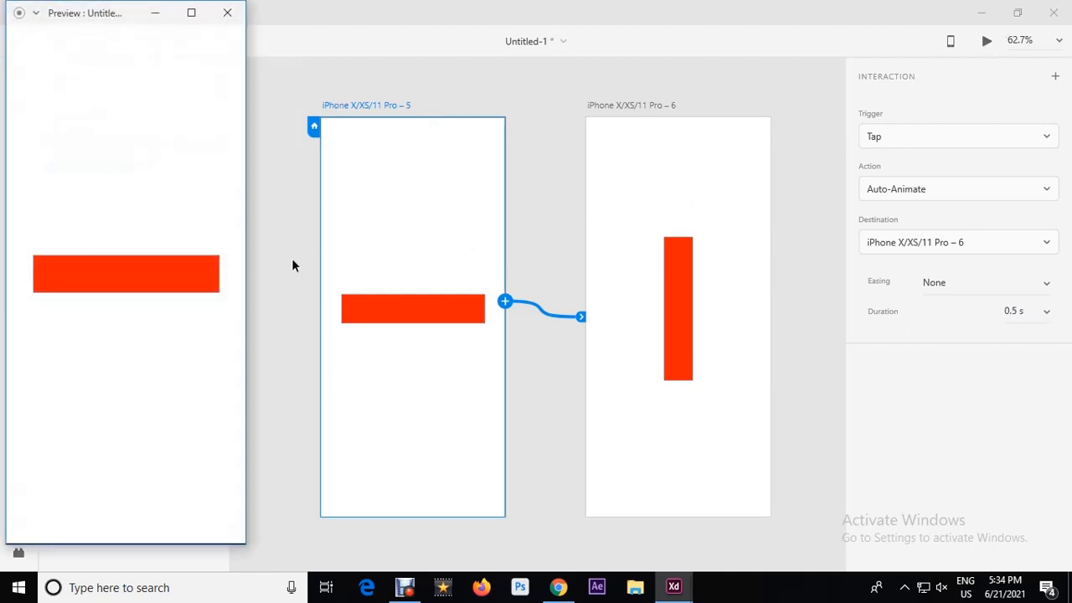
{"action": "left_click", "coordinate": [167, 283]}
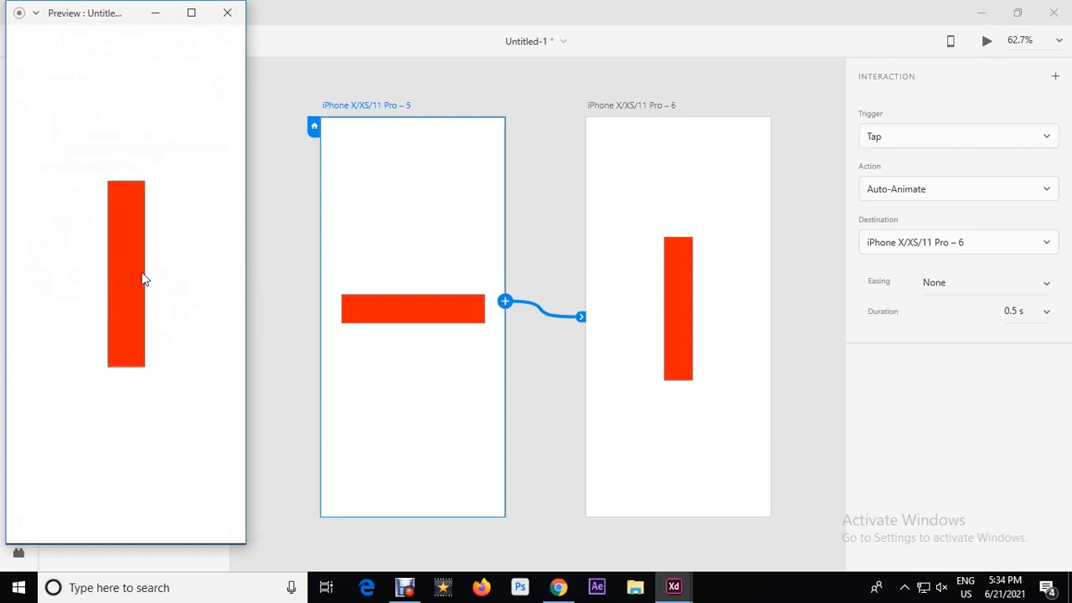
{"action": "left_click", "coordinate": [226, 15]}
- Set the first artboard's interaction duration to 0.2 s and play the tap animation in the preview
{"action": "left_click", "coordinate": [1016, 311]}
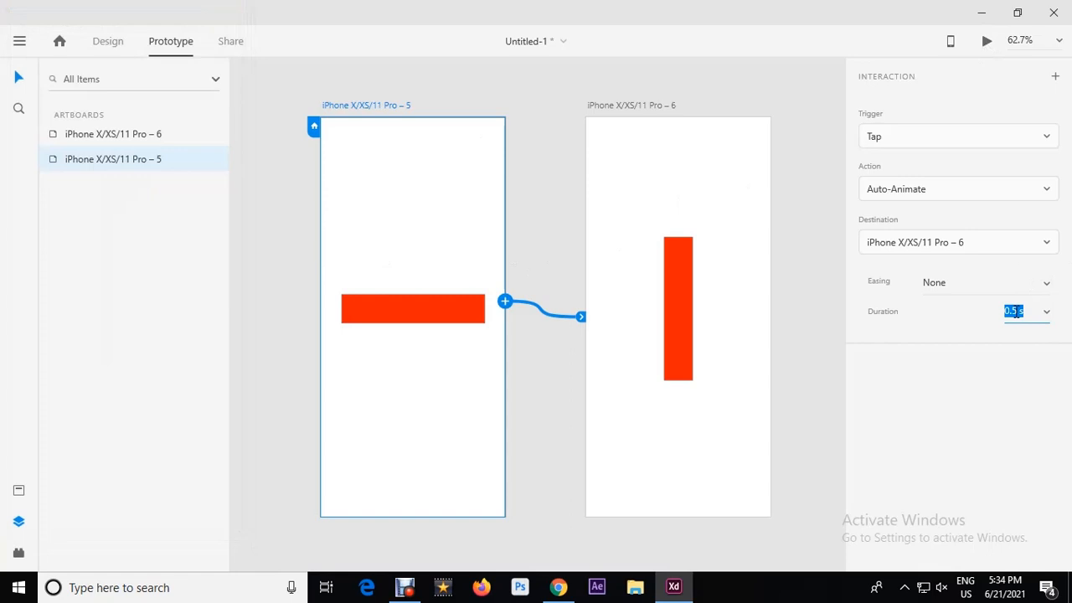
{"action": "key", "text": "Return"}
{"action": "left_click", "coordinate": [986, 40]}
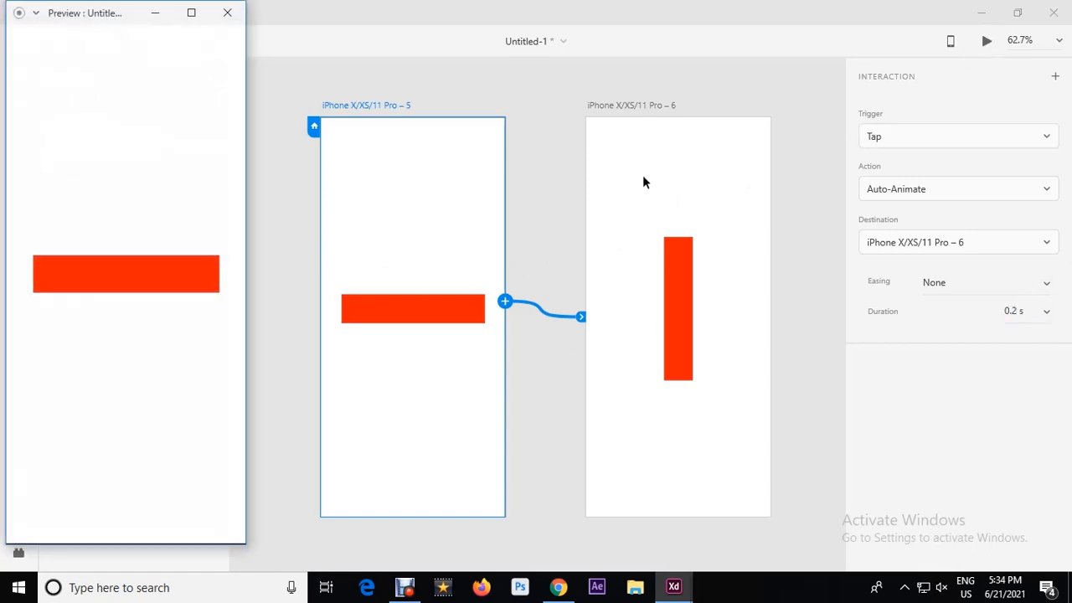
{"action": "left_click", "coordinate": [188, 274]}
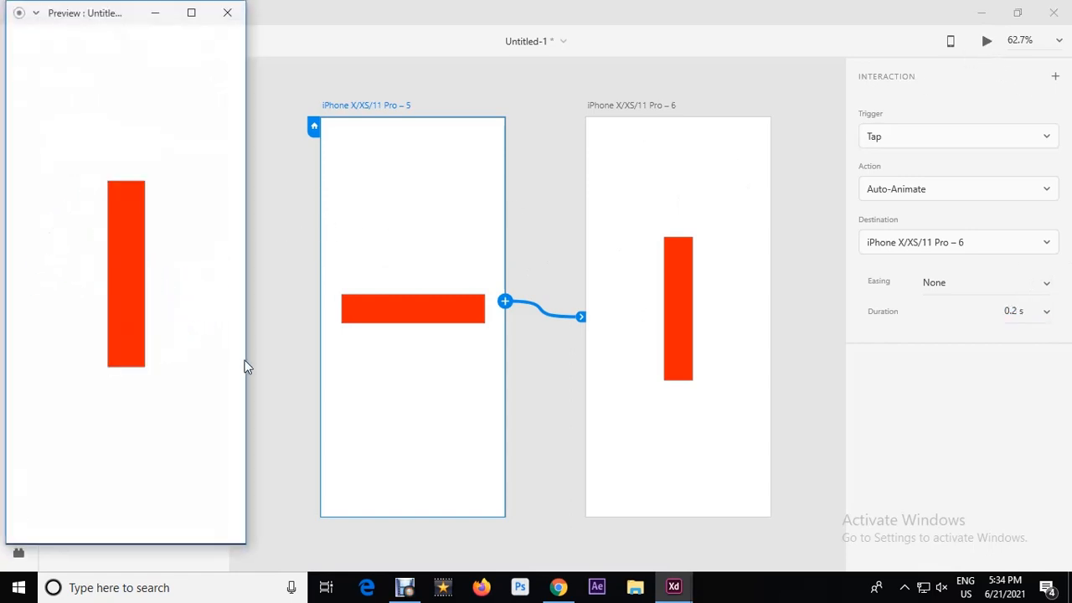
- Set the first artboard's Auto-Animate duration to 5 s, play the tap animation in the preview, and close it
{"action": "left_click", "coordinate": [227, 12]}
{"action": "left_click", "coordinate": [1015, 310]}
{"action": "type", "text": "10"}
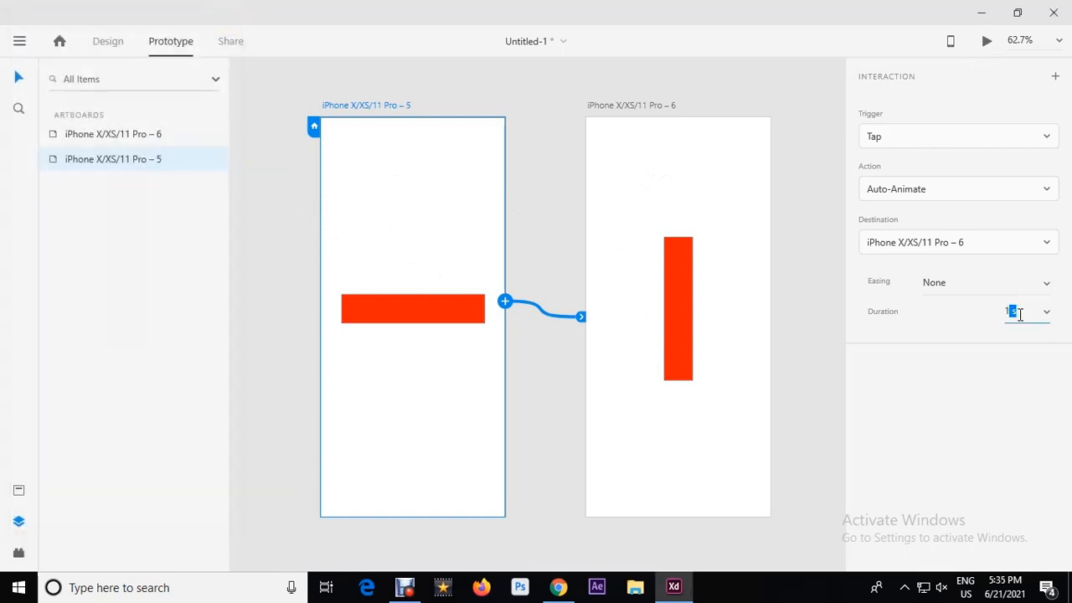
{"action": "left_click", "coordinate": [416, 107]}
{"action": "left_click", "coordinate": [984, 44]}
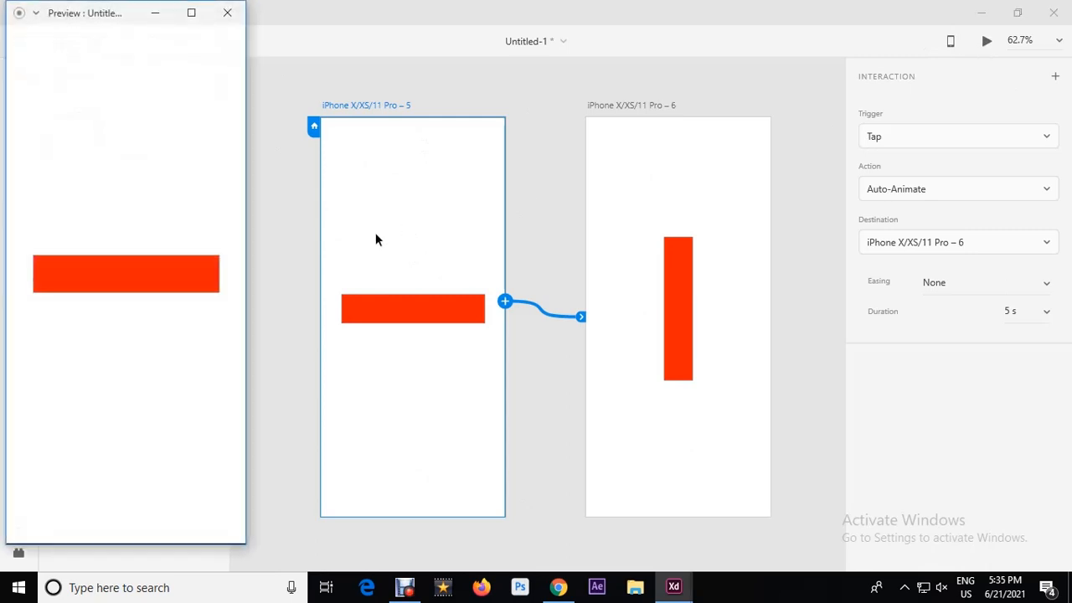
{"action": "left_click", "coordinate": [218, 292]}
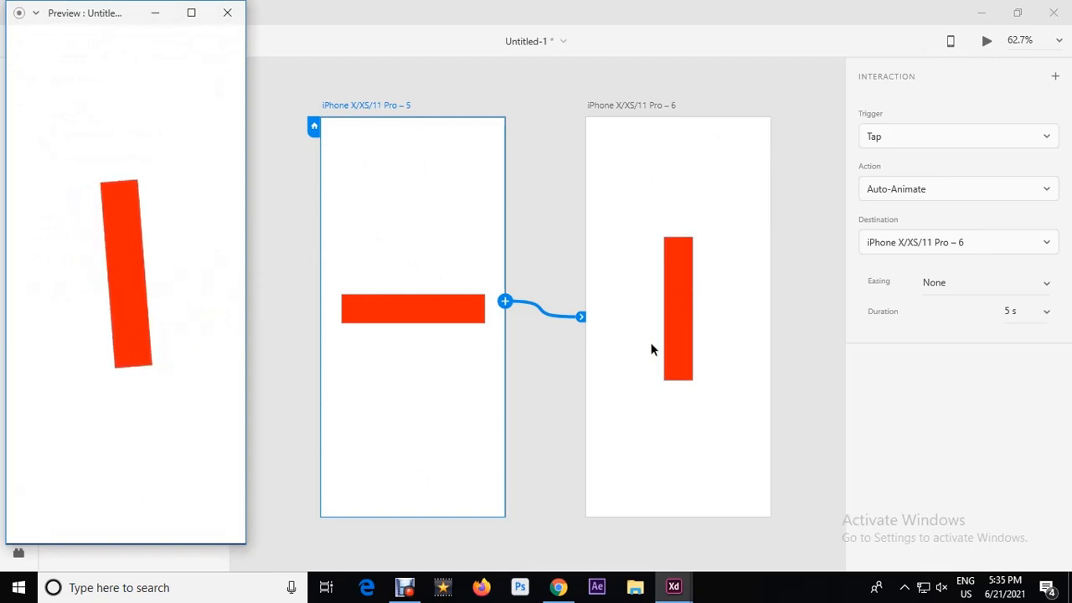
{"action": "left_click", "coordinate": [227, 12]}
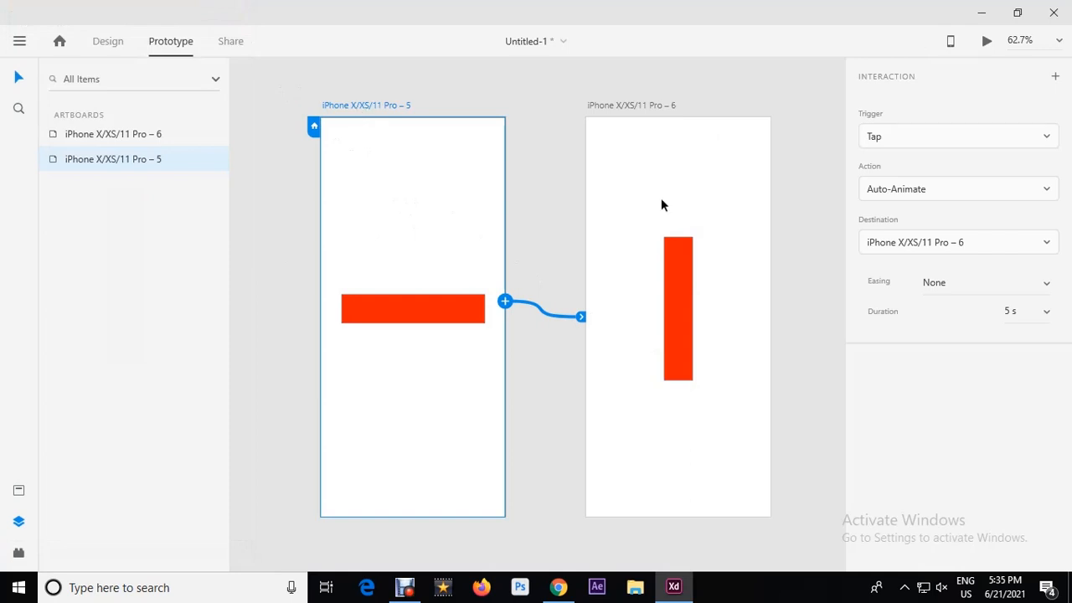
- Change the first artboard's action to Transition with the Dissolve animation and play the tap interaction in the preview
{"action": "left_click", "coordinate": [997, 186]}
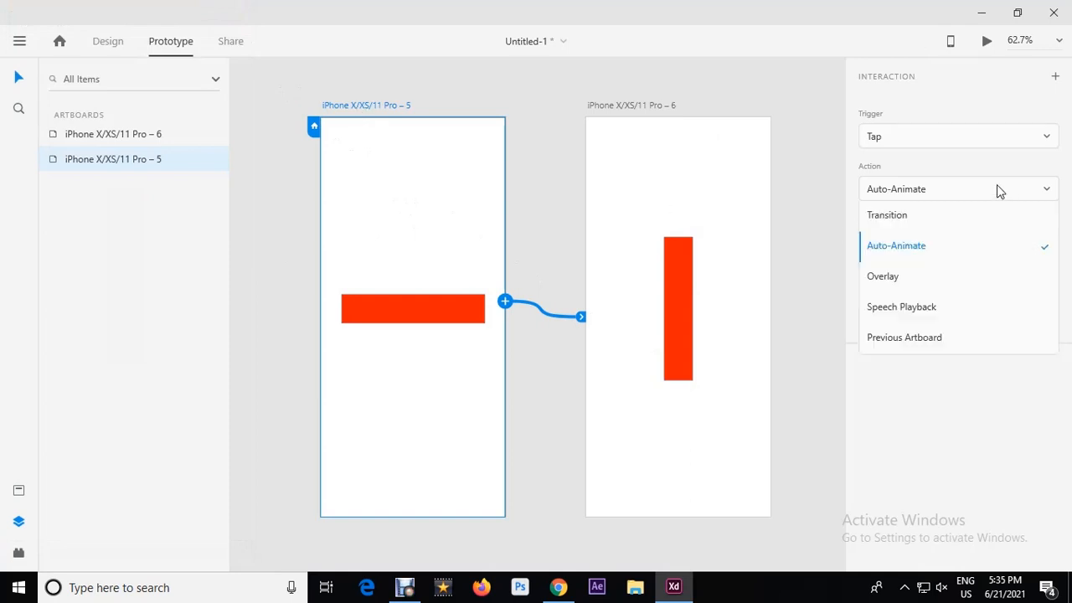
{"action": "left_click", "coordinate": [903, 216]}
{"action": "left_click", "coordinate": [985, 42]}
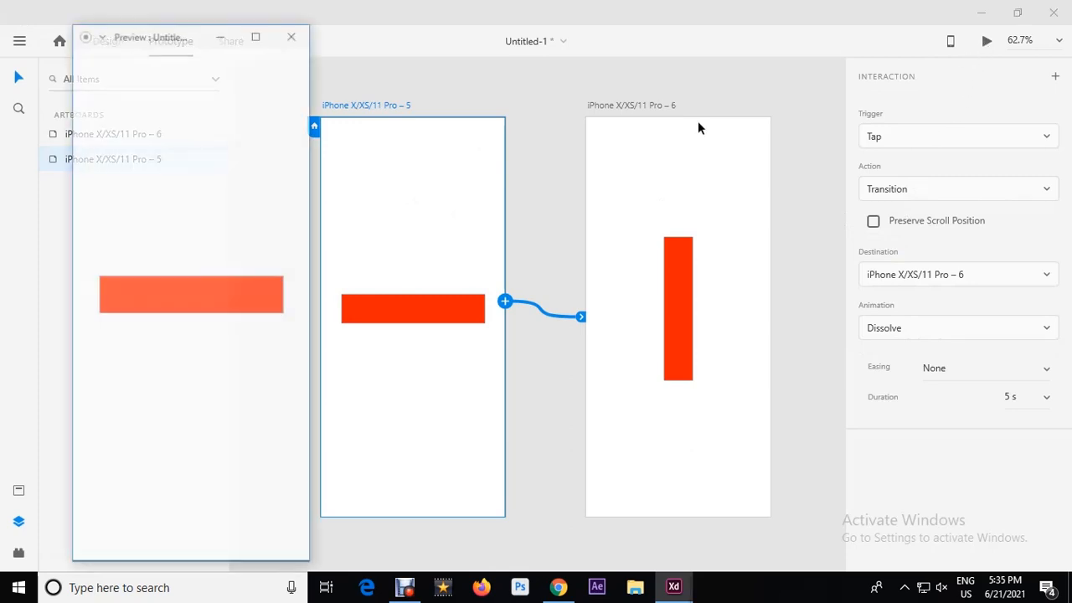
{"action": "left_click", "coordinate": [246, 304]}
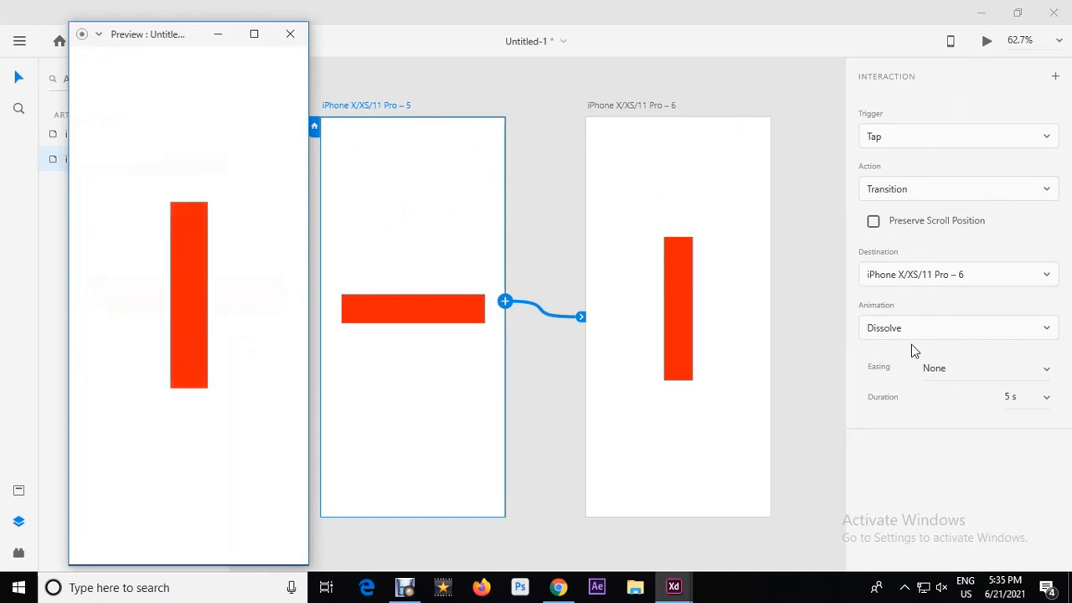
- Switch the first artboard's action back to Auto-Animate and set its duration to 1 s
{"action": "left_click", "coordinate": [911, 193]}
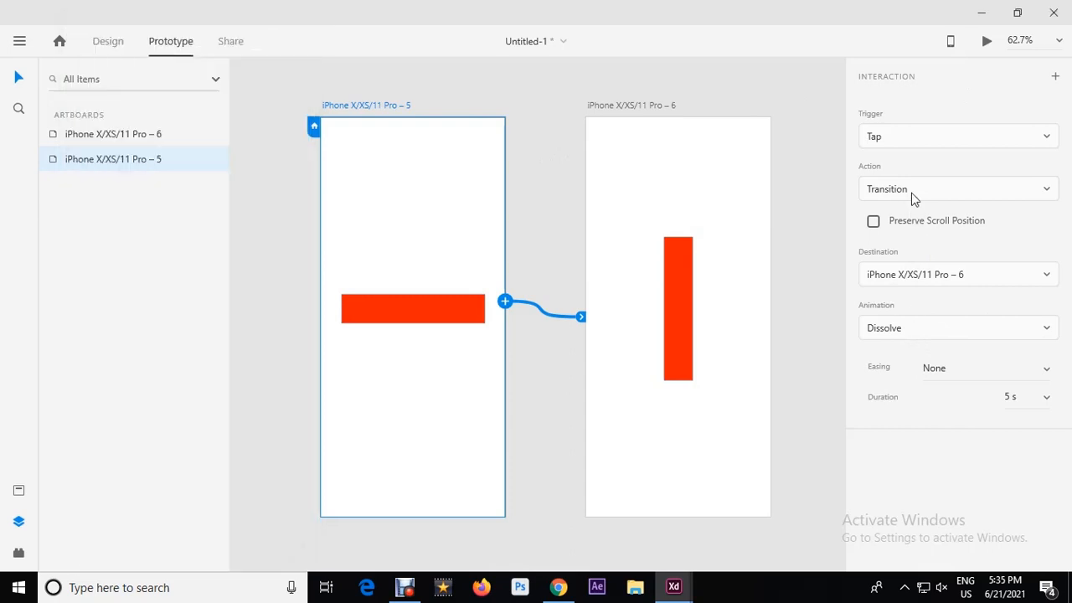
{"action": "left_click", "coordinate": [910, 249]}
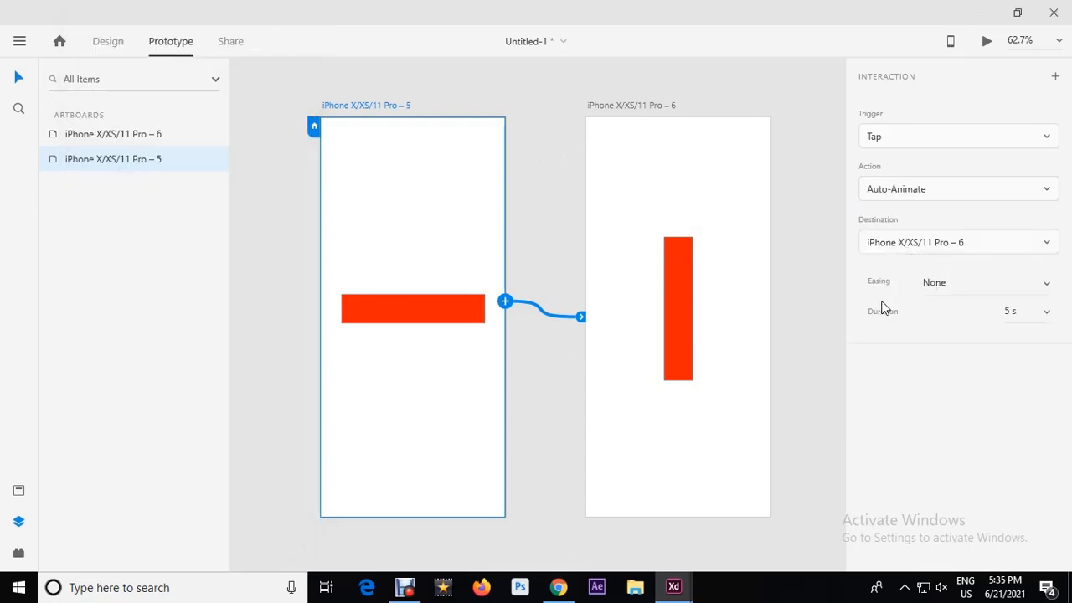
{"action": "left_click", "coordinate": [1013, 313]}
- Play the 1 s tap animation twice, reopening the preview in between and closing it at the end
{"action": "left_click", "coordinate": [987, 40]}
{"action": "left_click", "coordinate": [241, 295]}
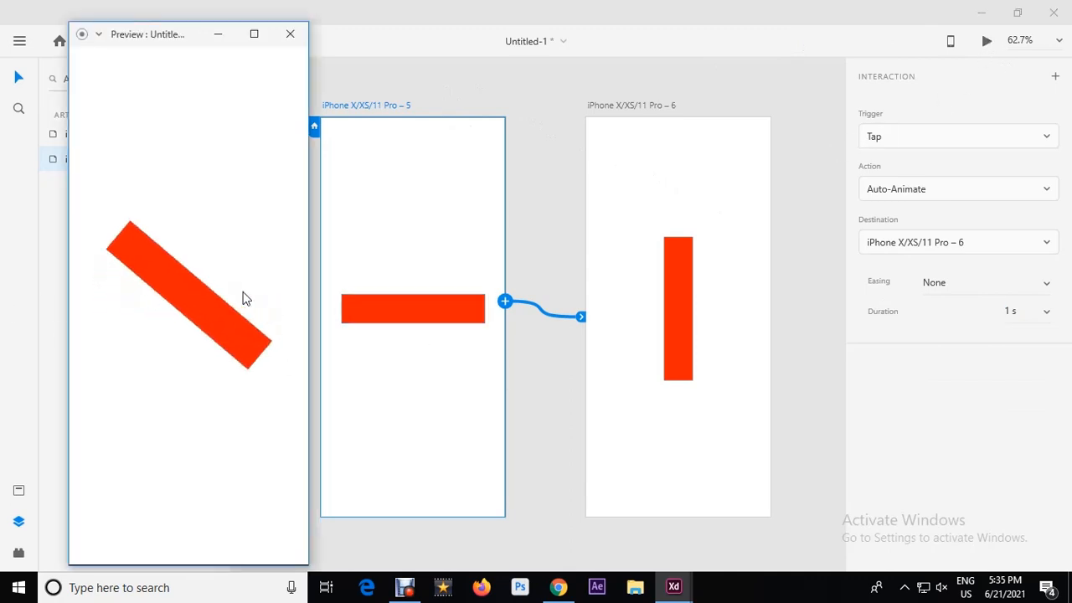
{"action": "left_click", "coordinate": [289, 34]}
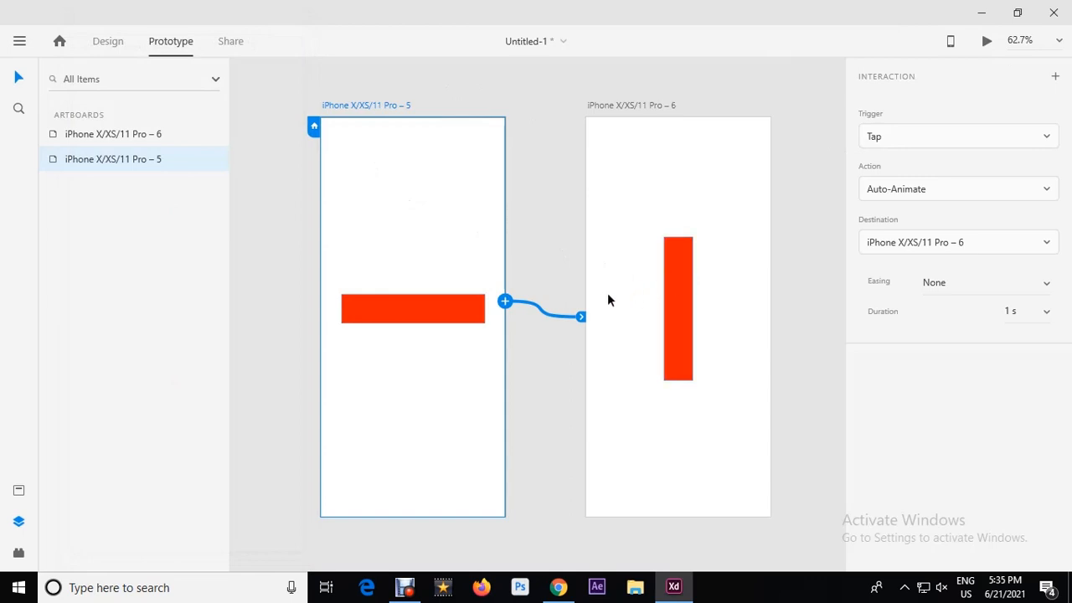
{"action": "left_click", "coordinate": [986, 40]}
{"action": "left_click", "coordinate": [165, 294]}
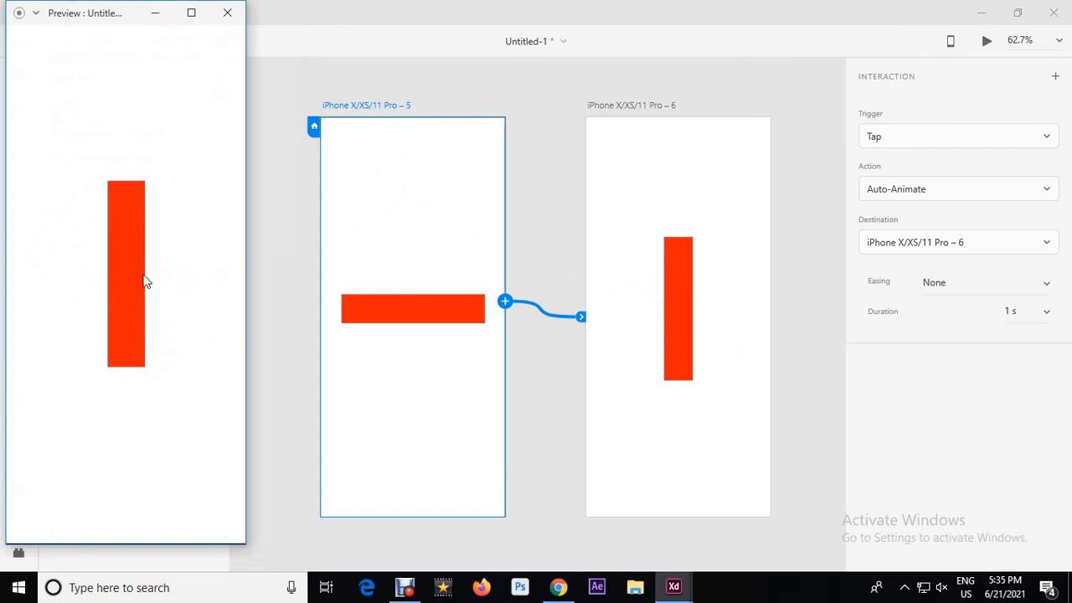
{"action": "left_click", "coordinate": [227, 13]}
- Connect the second artboard back to the first with a Tap-triggered Auto-Animate interaction
{"action": "left_click", "coordinate": [627, 106]}
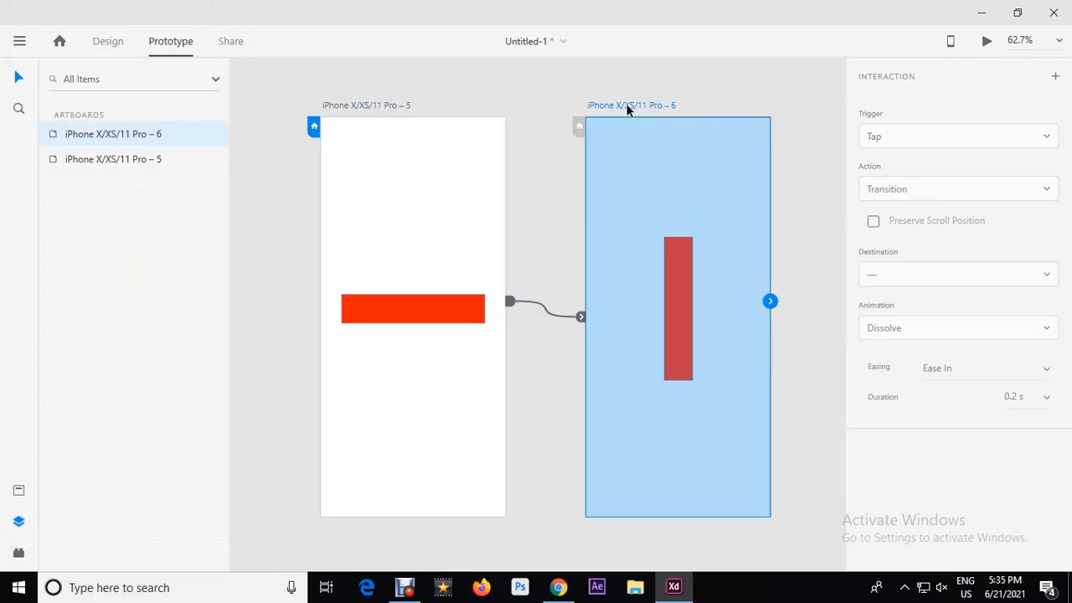
{"action": "left_click_drag", "start_coordinate": [770, 300], "coordinate": [433, 364]}
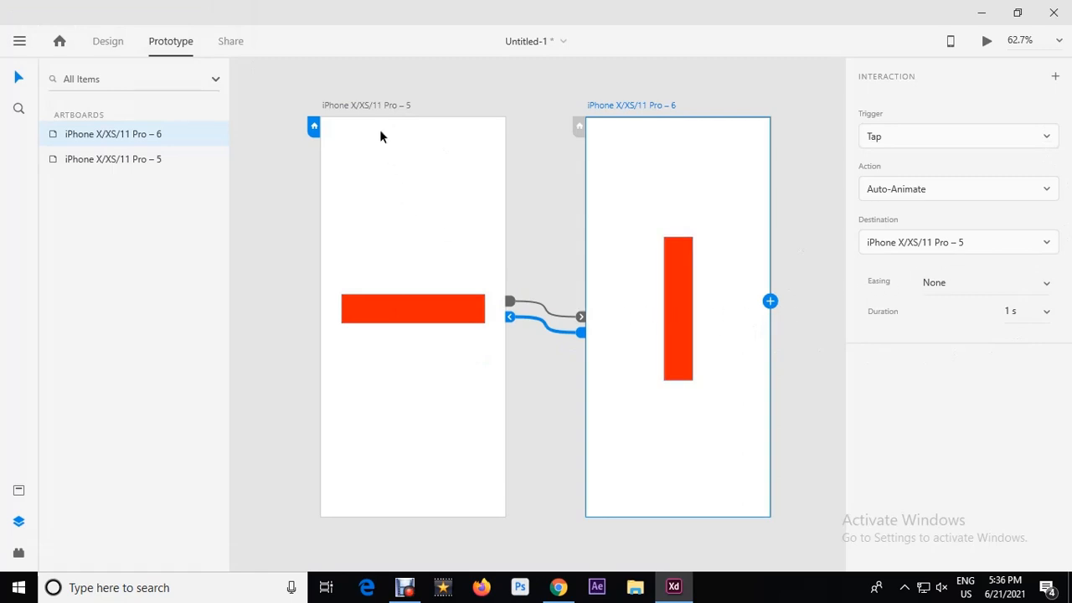
- Preview from the first artboard, tap the rectangle to rotate it and tap again to rotate it back, and close the preview
{"action": "left_click", "coordinate": [365, 106]}
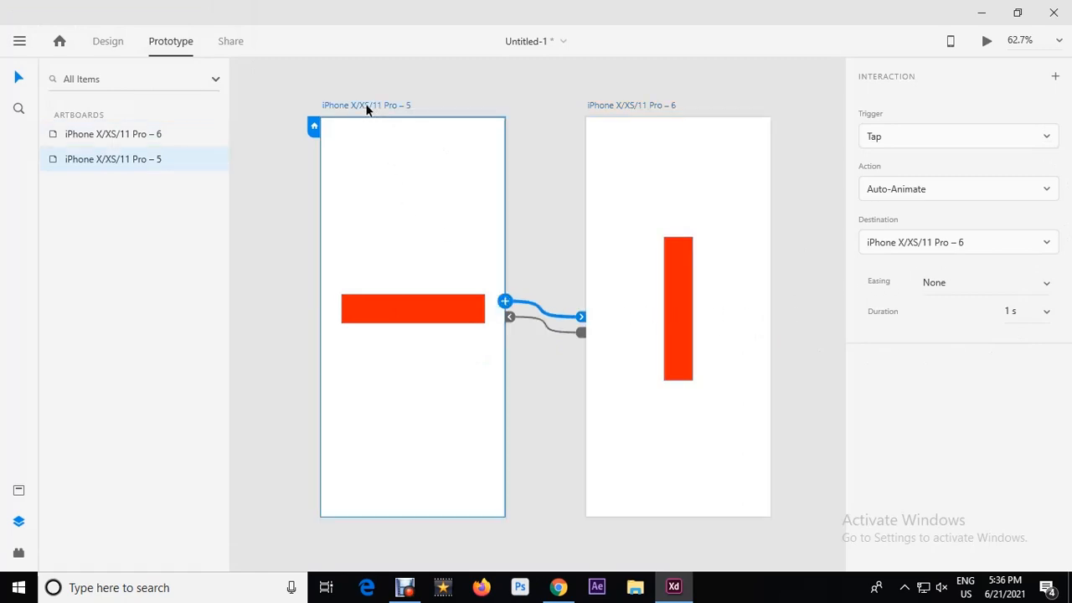
{"action": "left_click", "coordinate": [986, 41]}
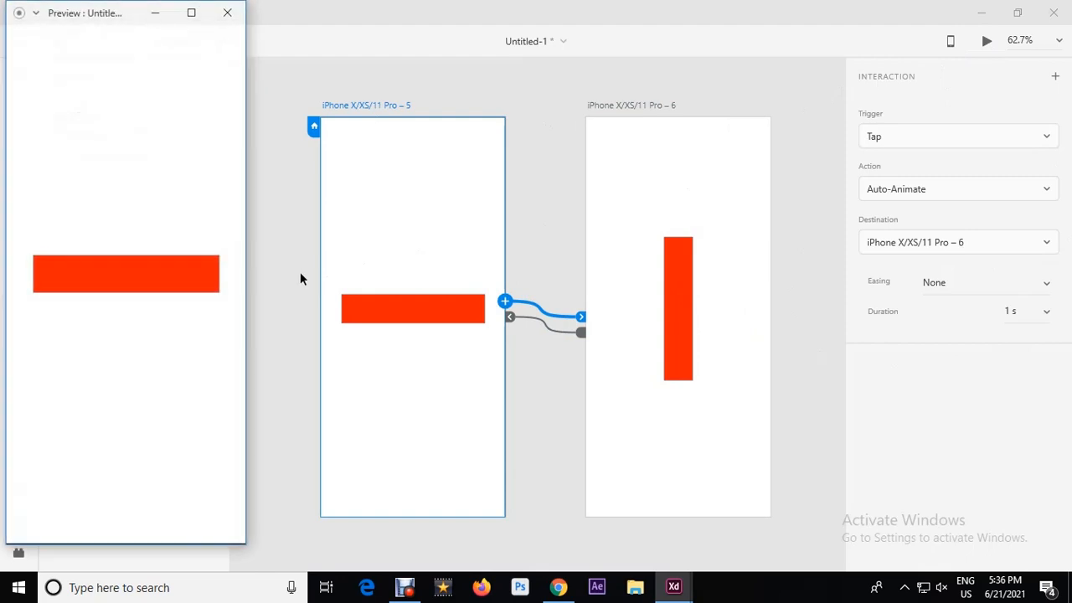
{"action": "left_click", "coordinate": [126, 286]}
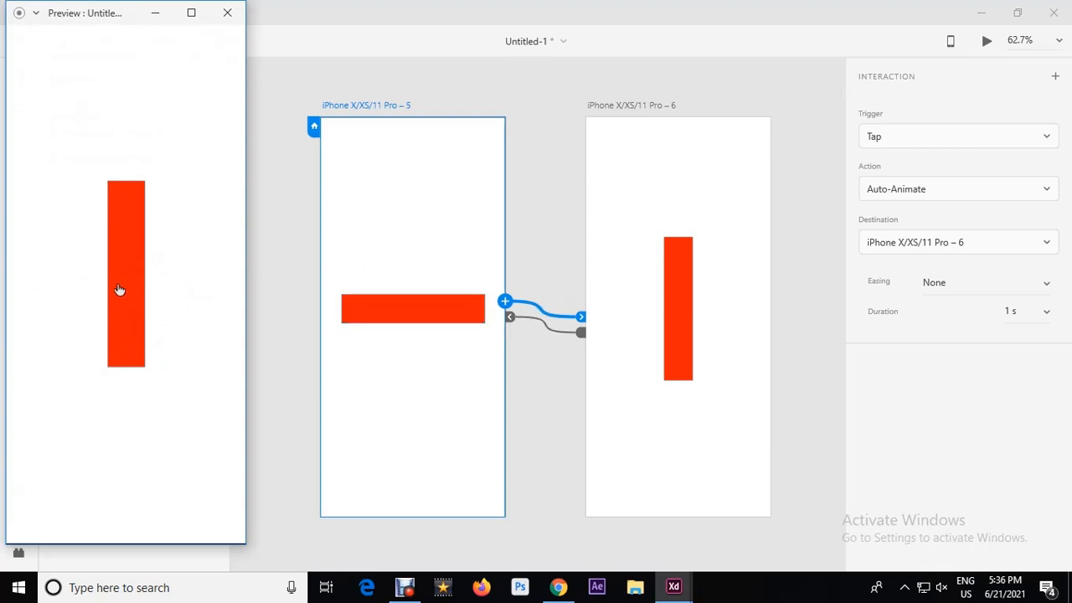
{"action": "left_click", "coordinate": [120, 290]}
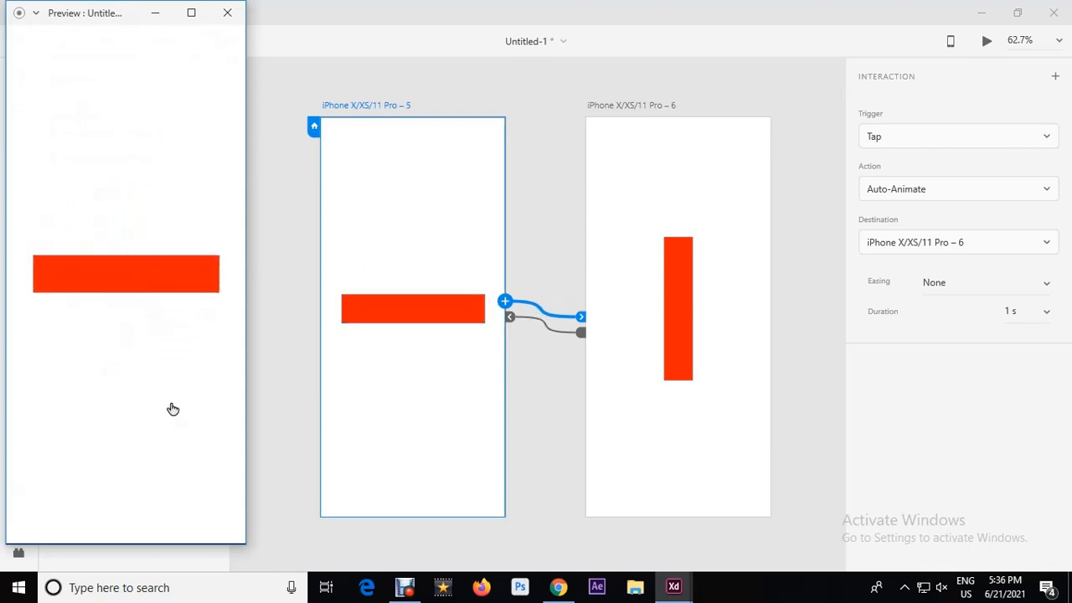
{"action": "left_click", "coordinate": [228, 14]}
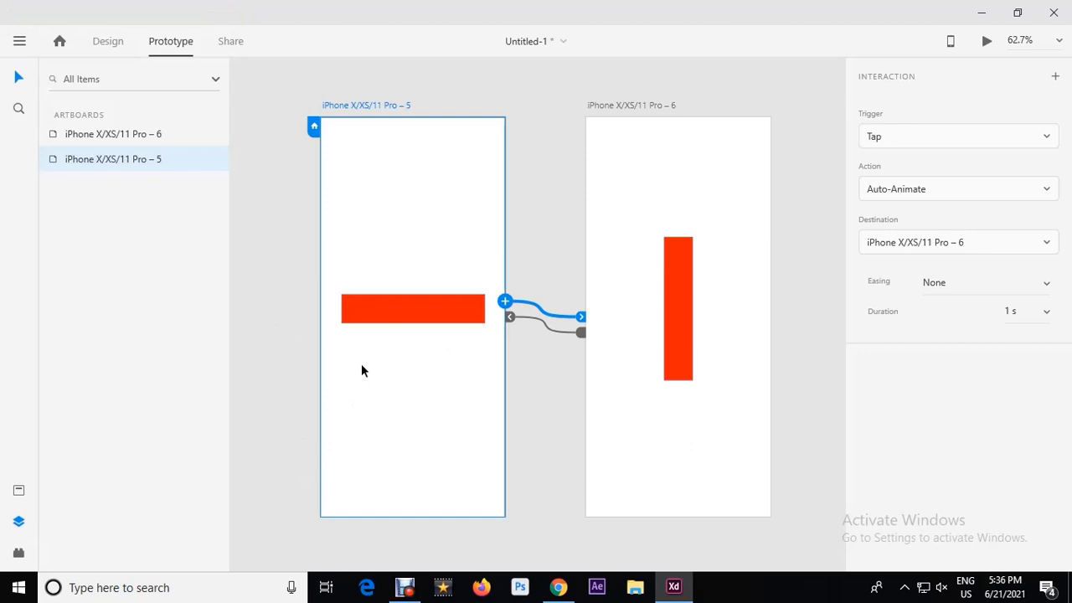
- Change the trigger of both artboards' interactions from Tap to Time
{"action": "left_click", "coordinate": [985, 138]}
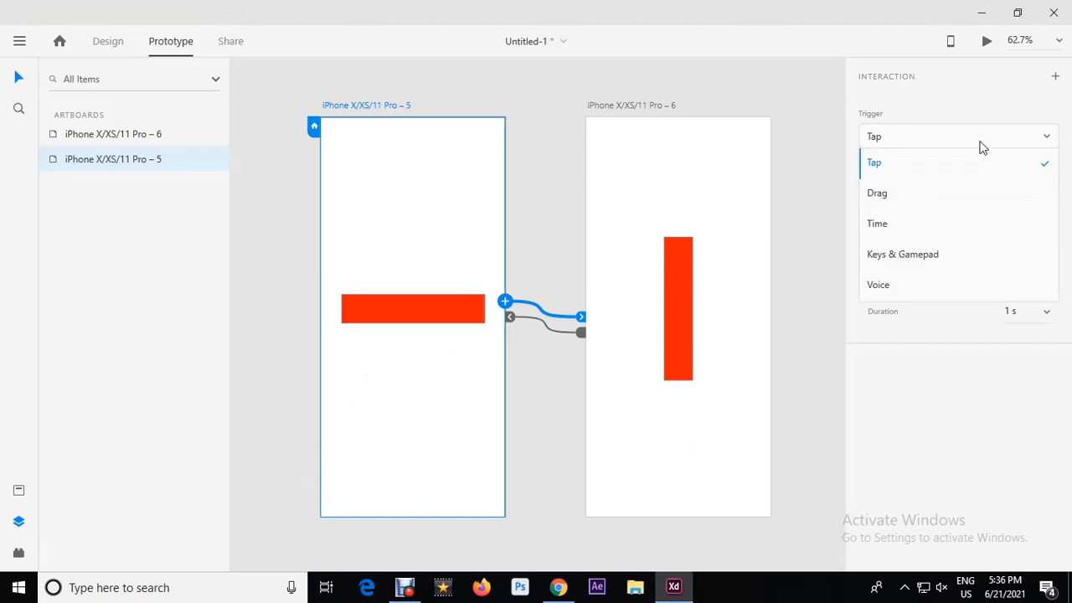
{"action": "left_click", "coordinate": [901, 223]}
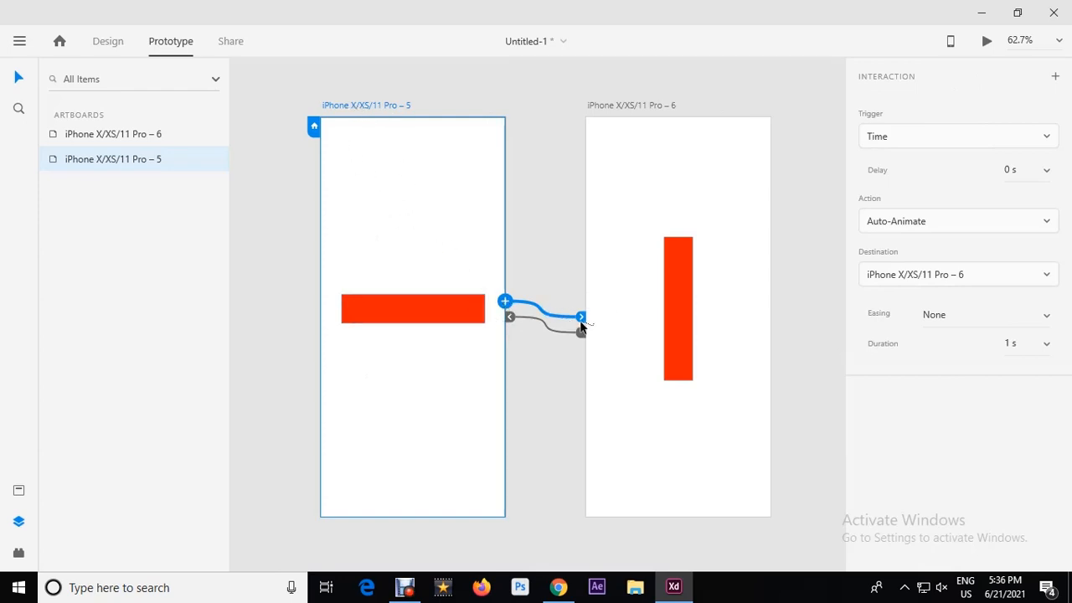
{"action": "left_click", "coordinate": [600, 106]}
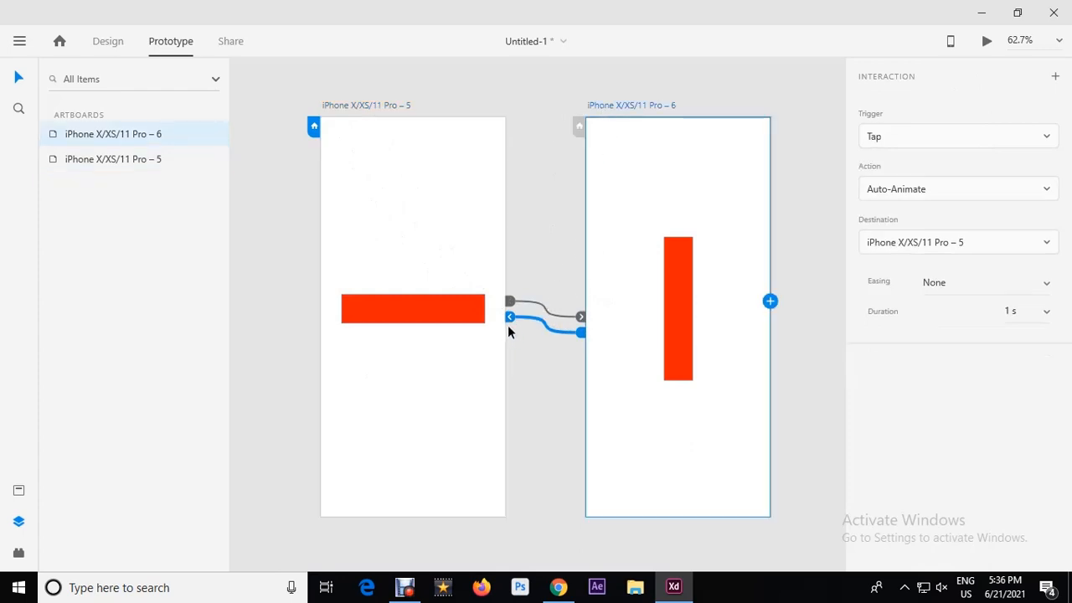
{"action": "left_click", "coordinate": [892, 139]}
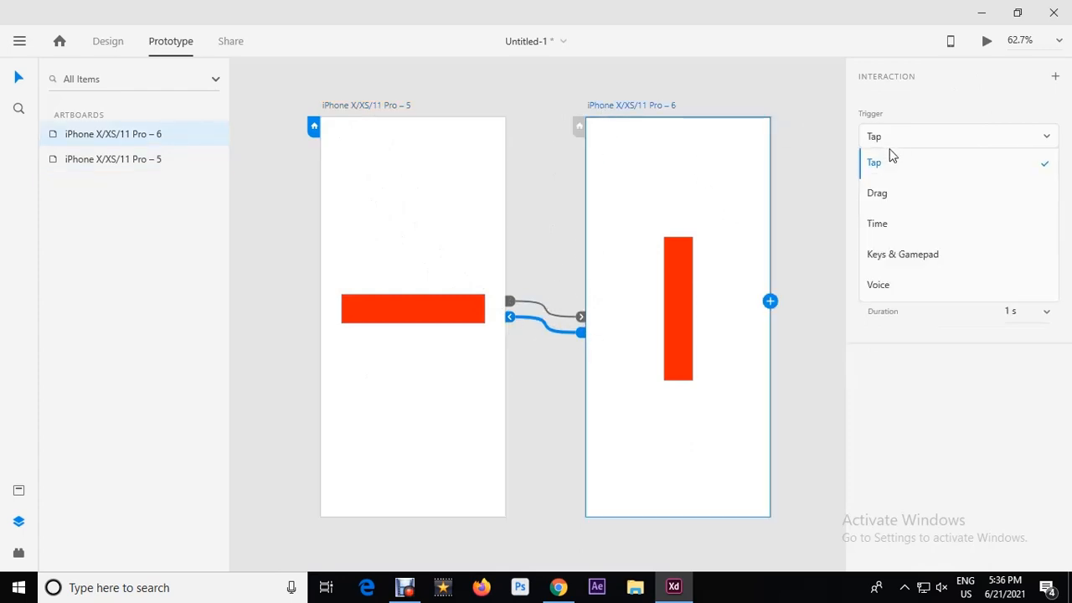
{"action": "left_click", "coordinate": [886, 222]}
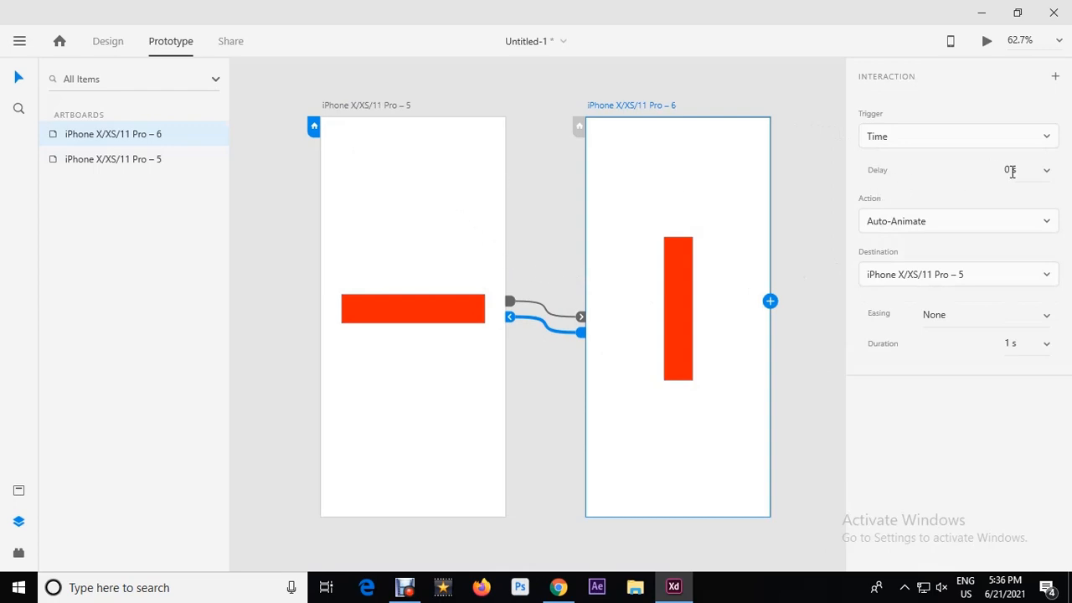
- Set the first artboard's Time delay to 1 s, watch the automatic rotation in the preview, and close it
{"action": "left_click", "coordinate": [386, 108]}
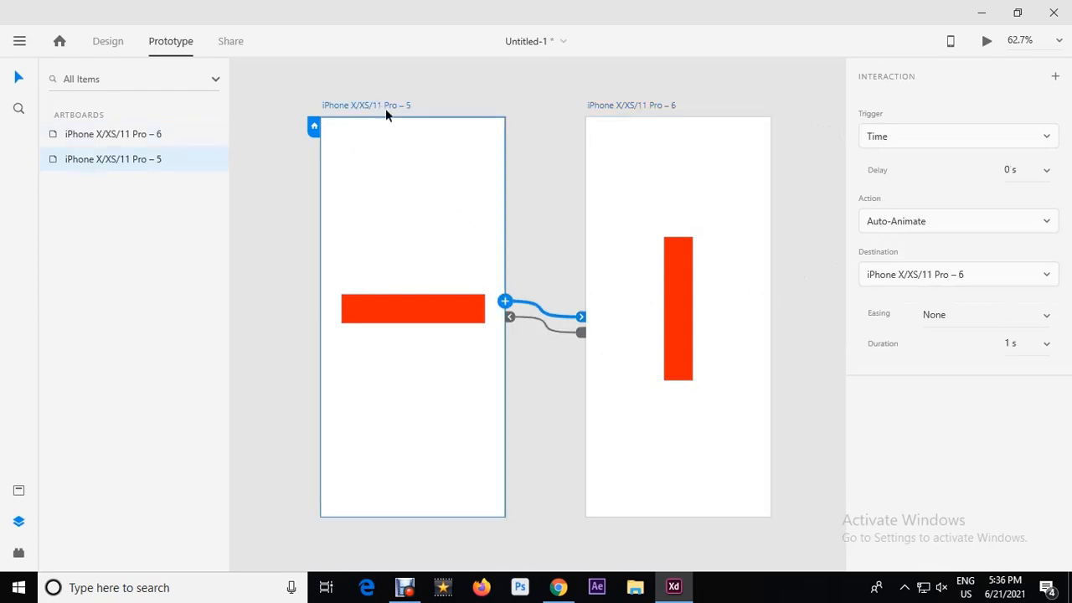
{"action": "left_click", "coordinate": [1016, 166]}
{"action": "type", "text": "1"}
{"action": "left_click", "coordinate": [984, 44]}
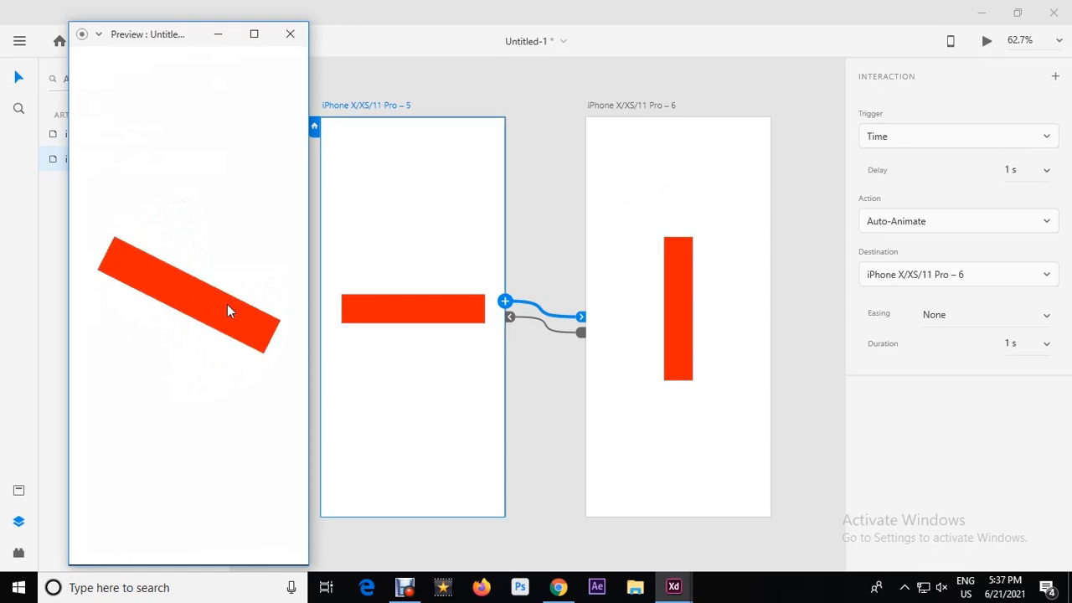
{"action": "left_click", "coordinate": [289, 34]}
- Set the second artboard's Time delay to 1 s, watch the automatic animation in the preview, and close it
{"action": "left_click", "coordinate": [660, 105]}
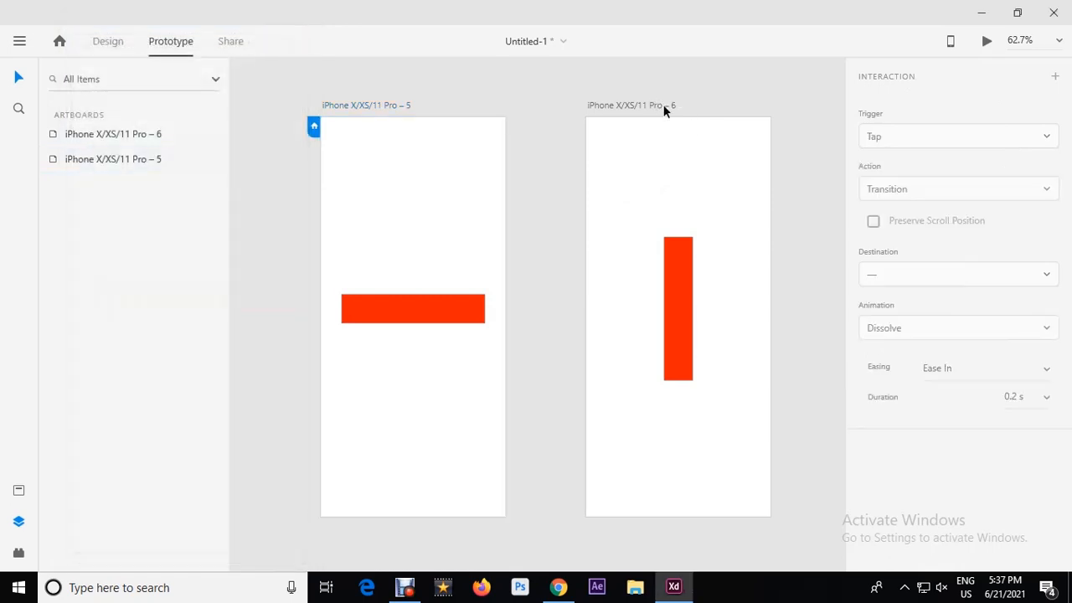
{"action": "left_click", "coordinate": [1034, 172]}
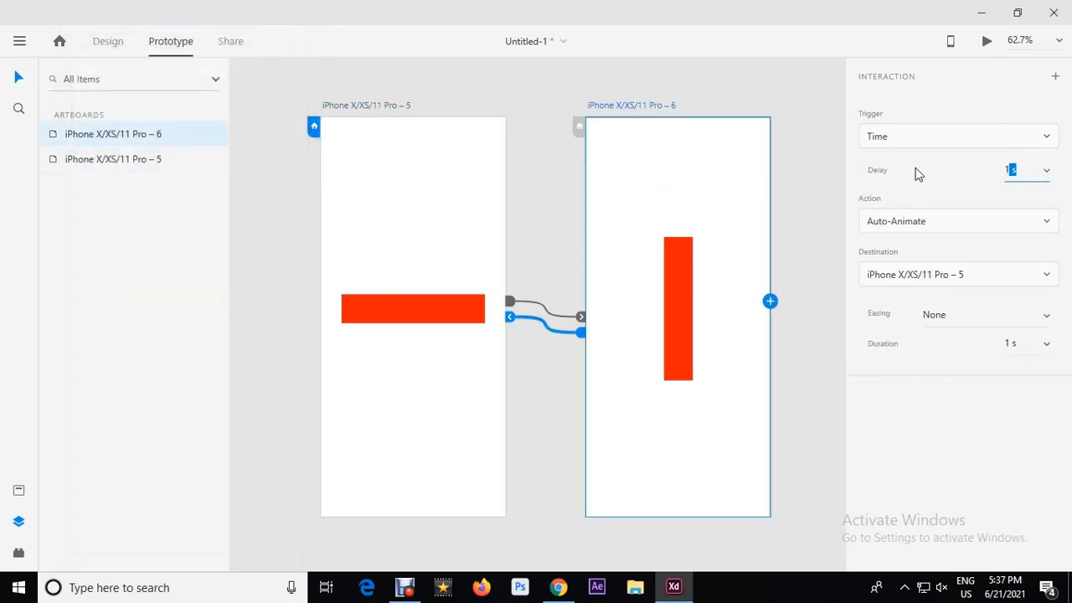
{"action": "left_click", "coordinate": [986, 40]}
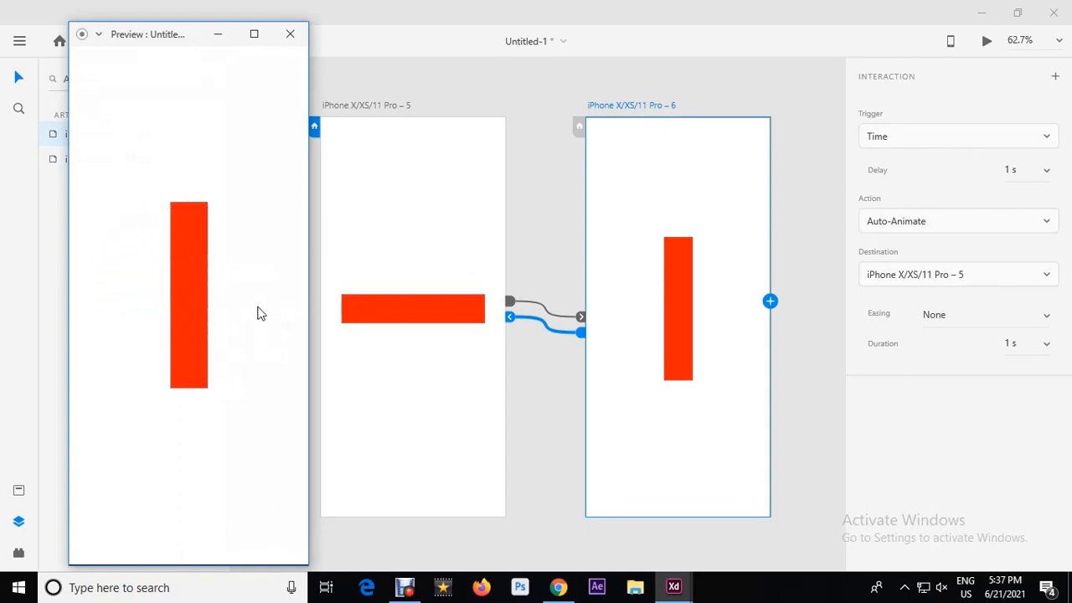
{"action": "left_click", "coordinate": [290, 34]}
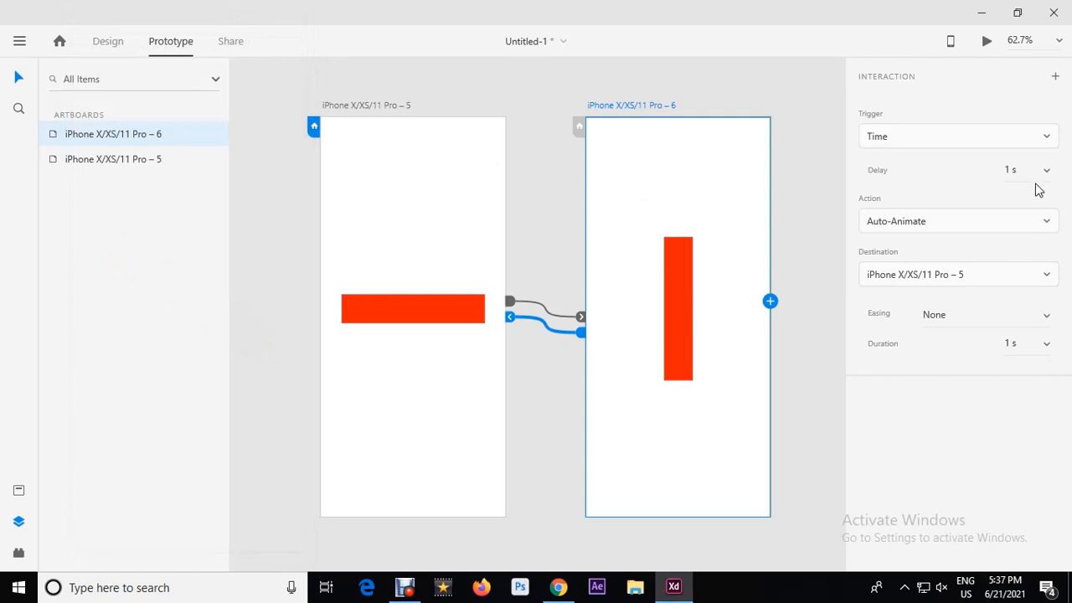
- Switch the second artboard's trigger to Tap and back to Time
{"action": "left_click", "coordinate": [1002, 141]}
{"action": "left_click", "coordinate": [977, 163]}
{"action": "left_click", "coordinate": [973, 142]}
{"action": "left_click", "coordinate": [954, 223]}
{"action": "left_click", "coordinate": [998, 169]}
{"action": "left_click", "coordinate": [985, 142]}
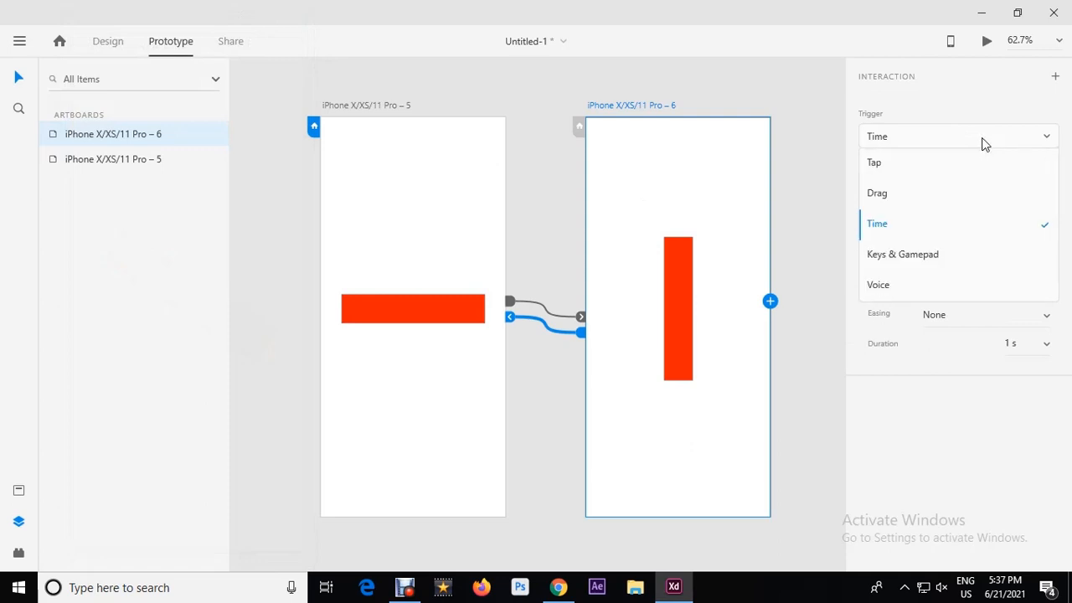
{"action": "left_click", "coordinate": [772, 215]}
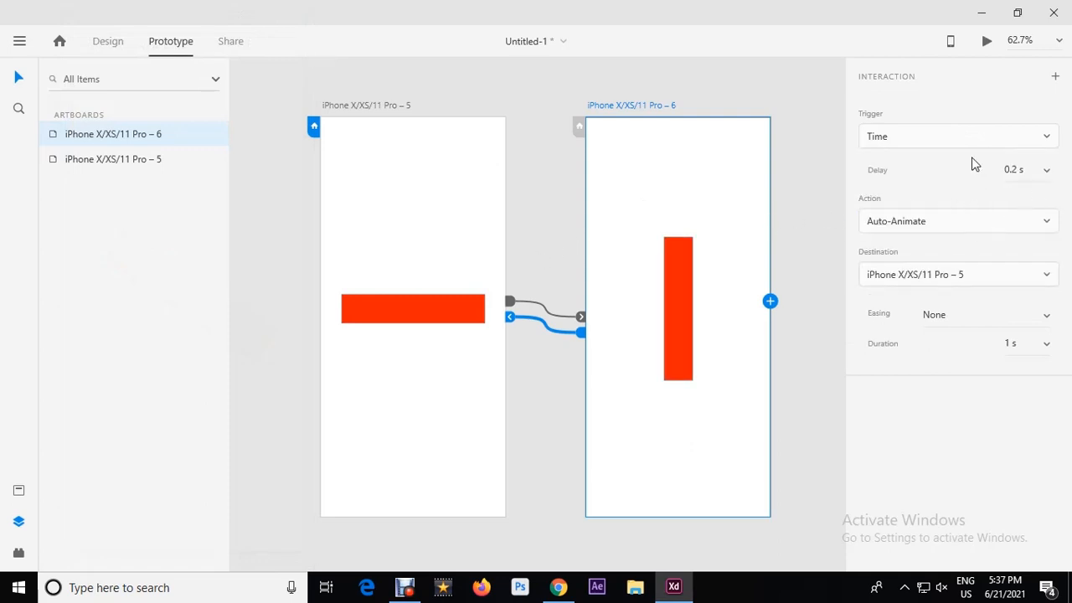
- Set the trigger of both artboards' interactions back to Tap
{"action": "left_click", "coordinate": [413, 107]}
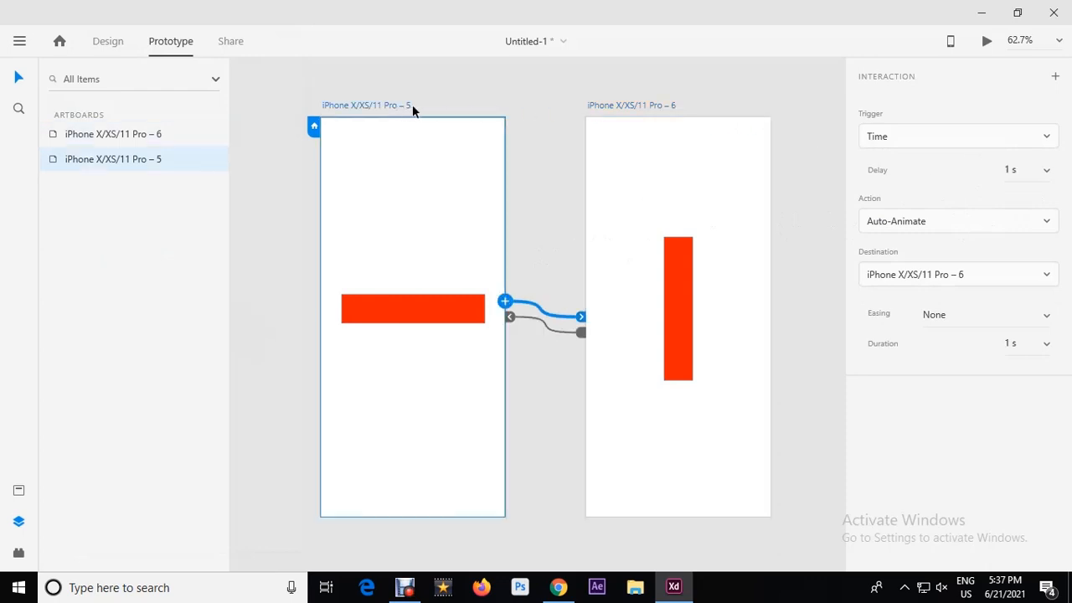
{"action": "left_click", "coordinate": [996, 139]}
{"action": "left_click", "coordinate": [909, 167]}
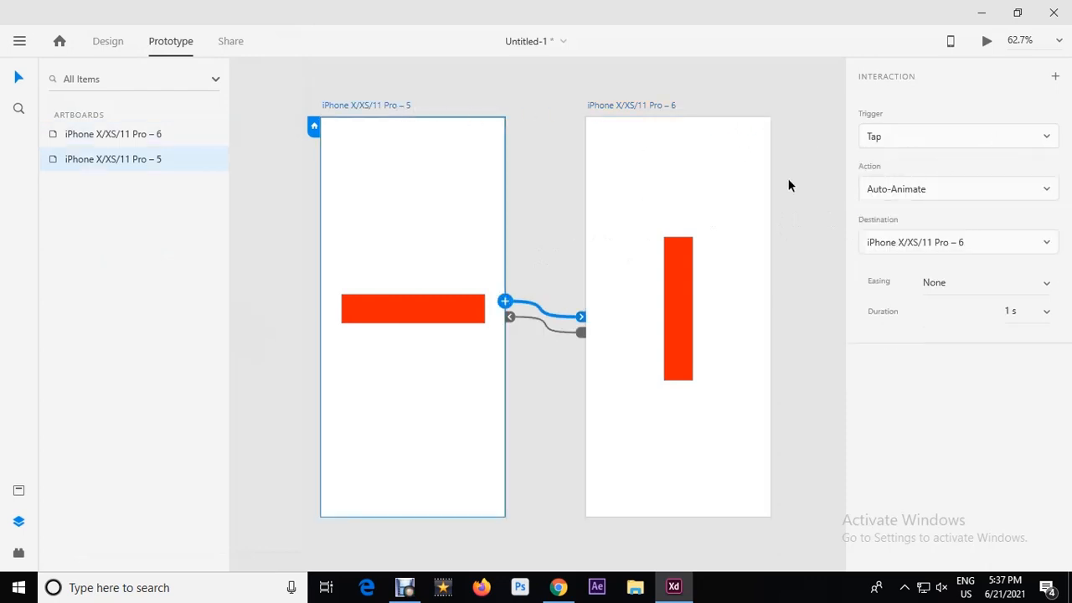
{"action": "left_click", "coordinate": [598, 105]}
{"action": "left_click", "coordinate": [976, 136]}
{"action": "left_click", "coordinate": [919, 160]}
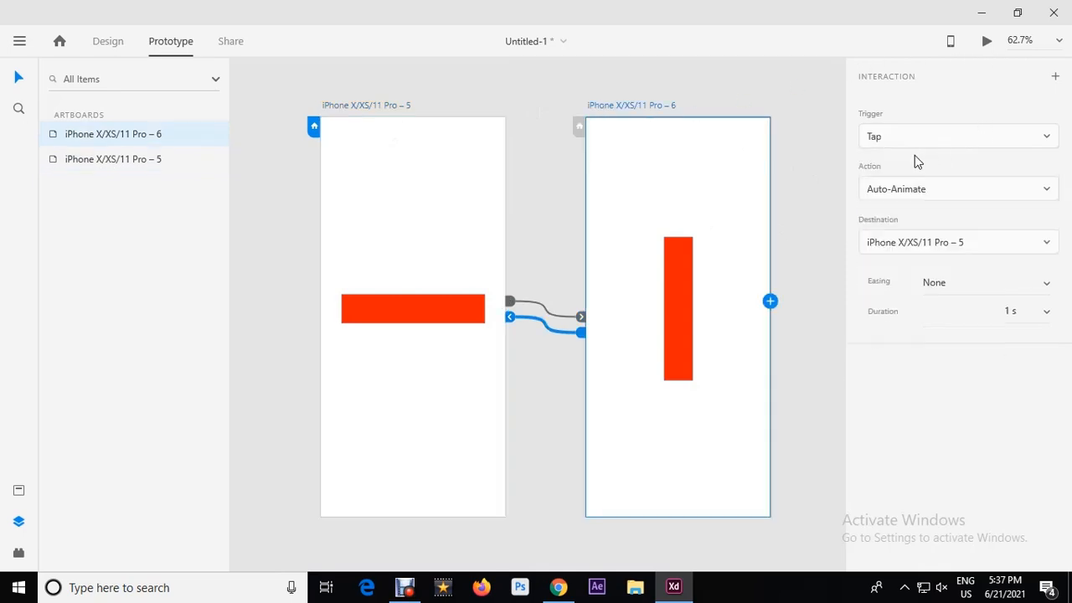
- Preview the prototype, tap to test the rotation between the artboards, and close the preview
{"action": "left_click", "coordinate": [986, 41]}
{"action": "left_click", "coordinate": [164, 207]}
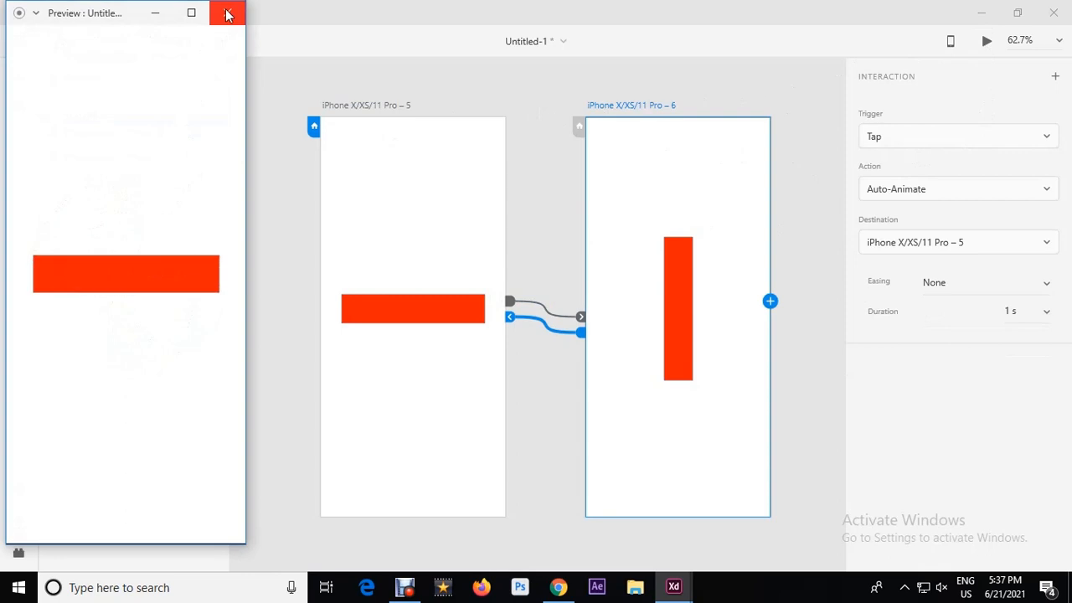
{"action": "left_click", "coordinate": [134, 227]}
{"action": "left_click", "coordinate": [227, 12]}
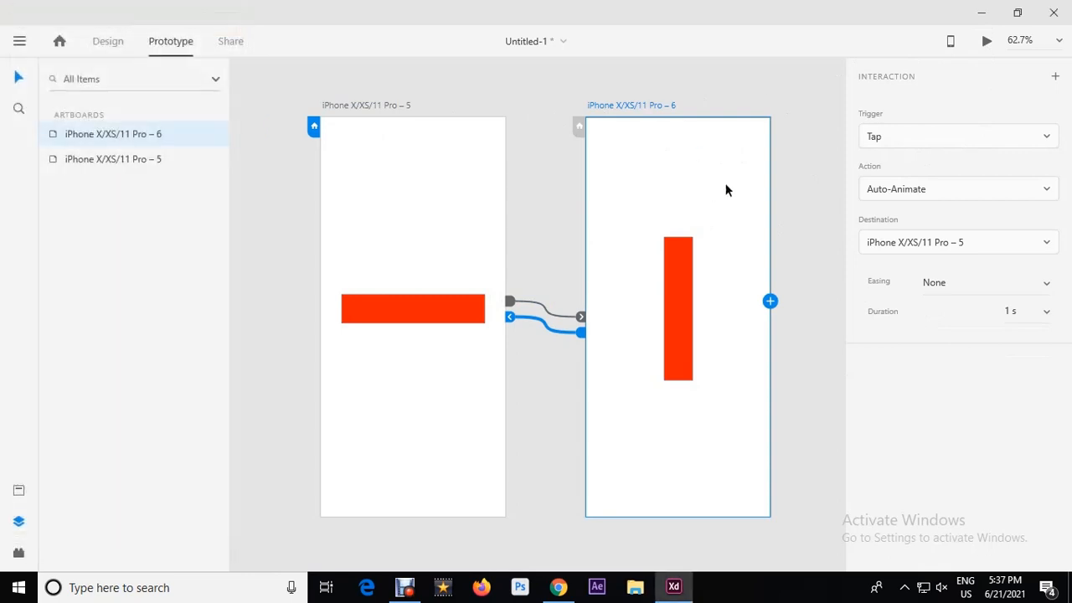
- Set the interaction trigger to Time on the second artboard and on the first artboard
{"action": "left_click", "coordinate": [917, 139]}
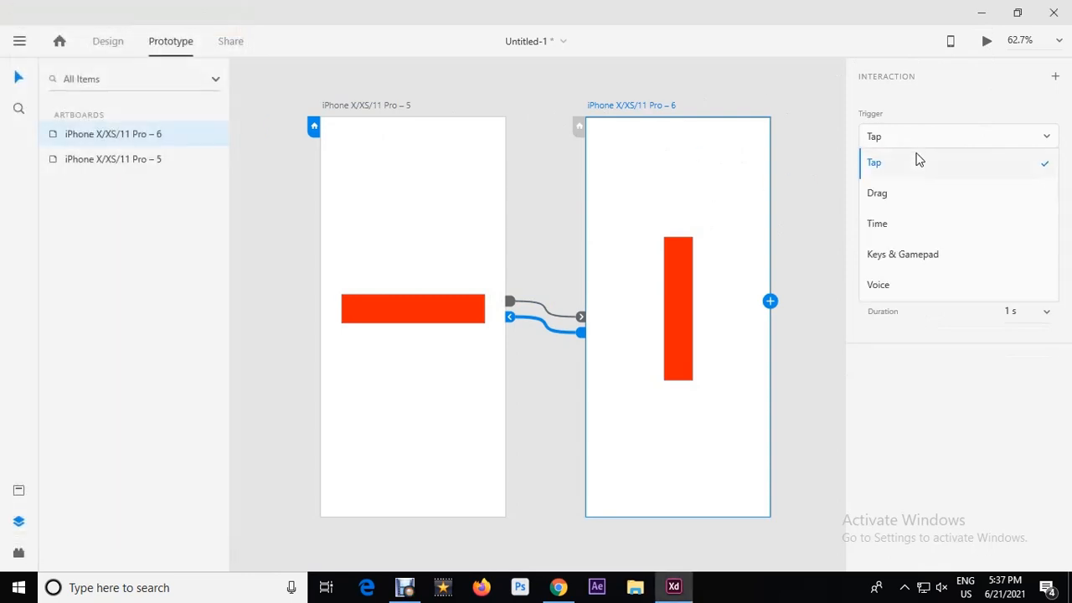
{"action": "left_click", "coordinate": [904, 224]}
{"action": "left_click", "coordinate": [374, 106]}
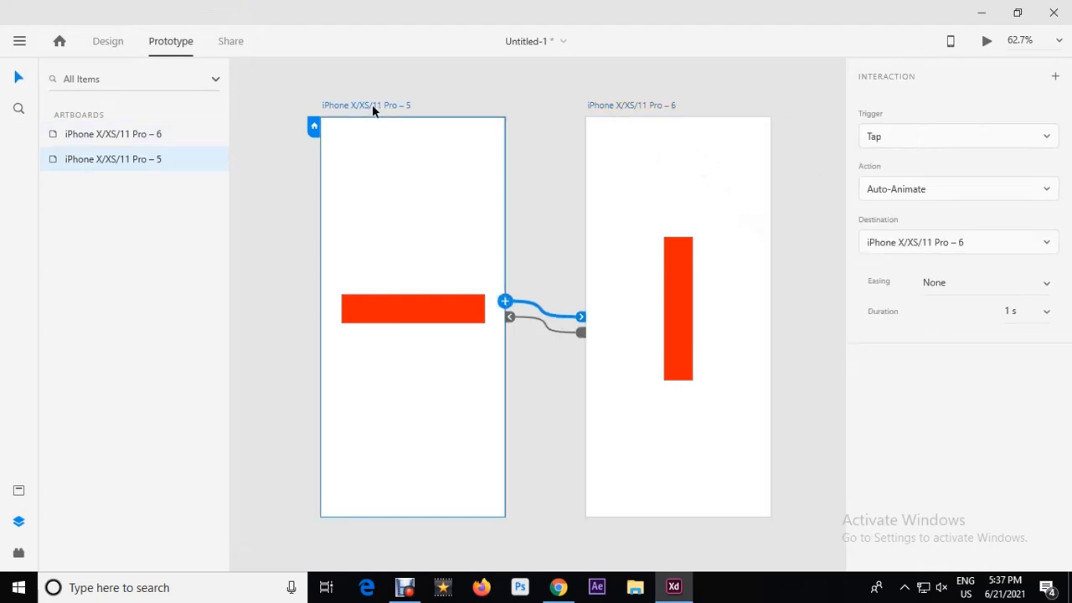
{"action": "left_click", "coordinate": [963, 136]}
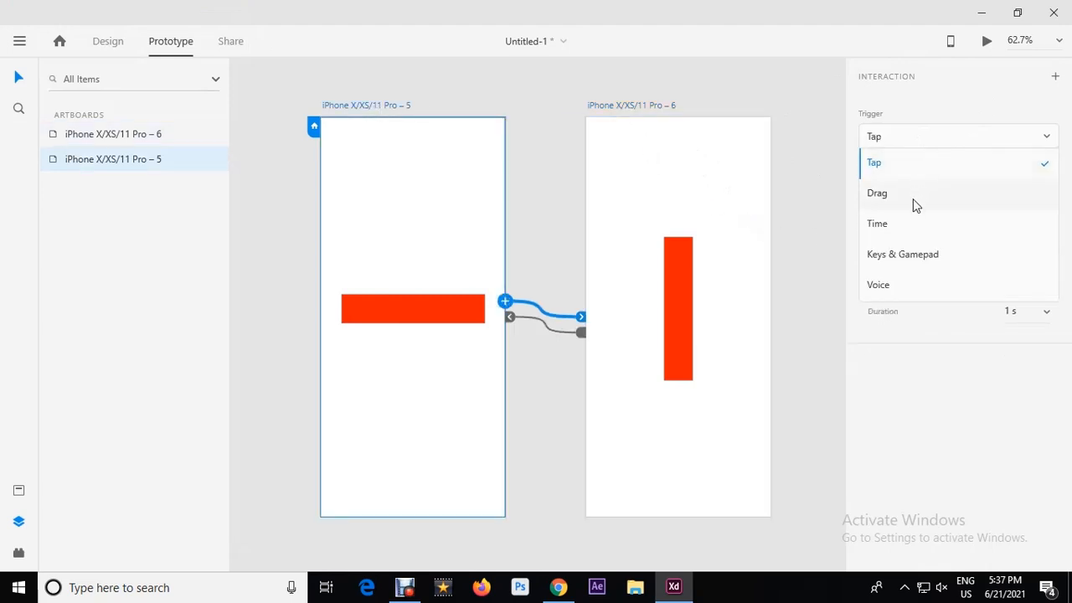
{"action": "left_click", "coordinate": [909, 224]}
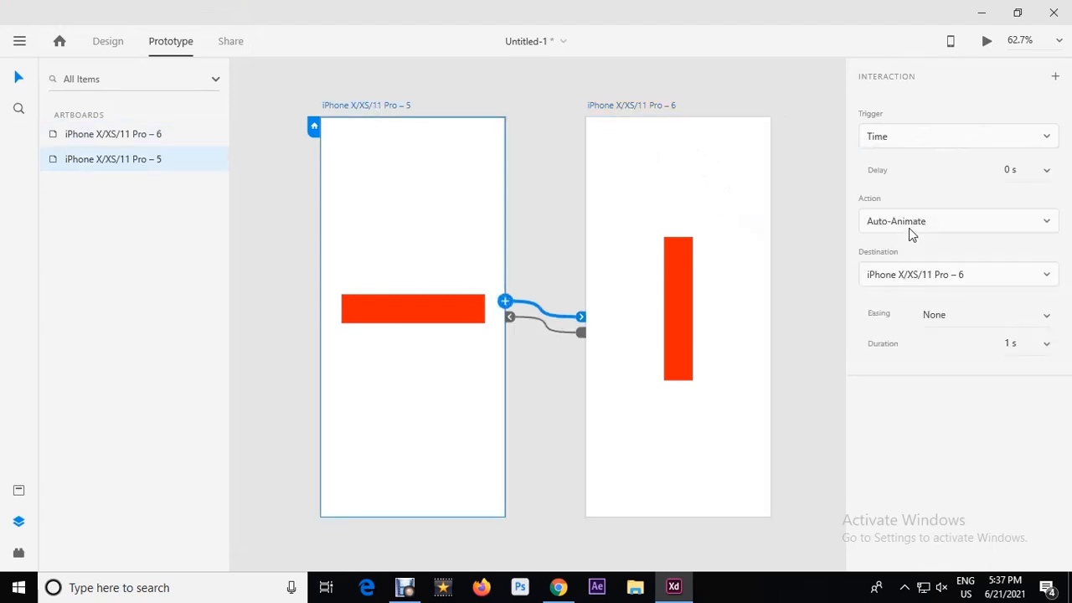
- Switch the second artboard's trigger to Drag and back to Time
{"action": "left_click", "coordinate": [638, 101]}
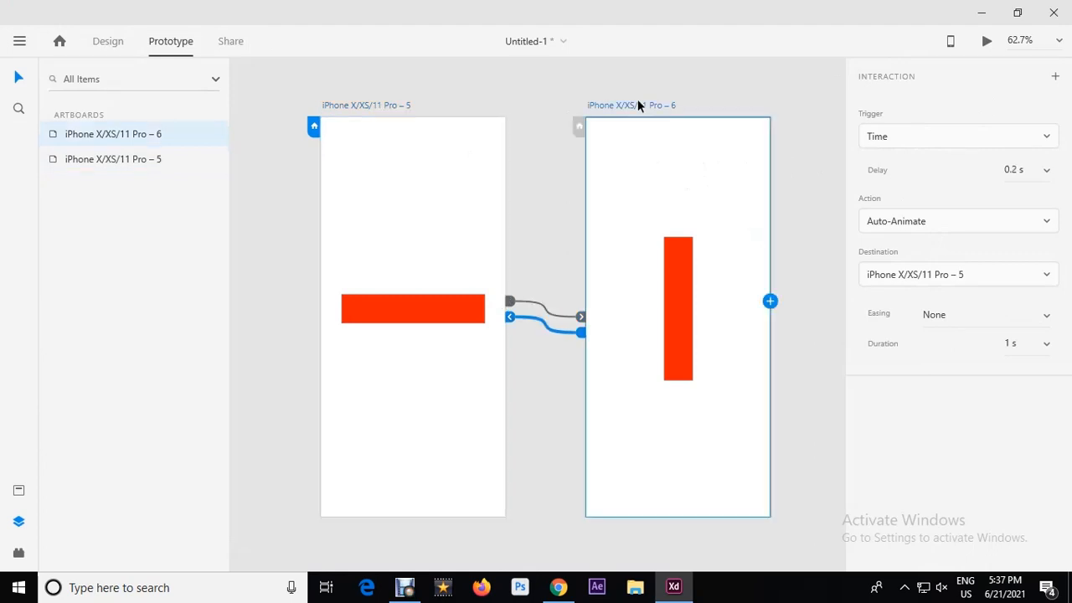
{"action": "left_click", "coordinate": [921, 144]}
{"action": "left_click", "coordinate": [899, 194]}
{"action": "left_click", "coordinate": [911, 137]}
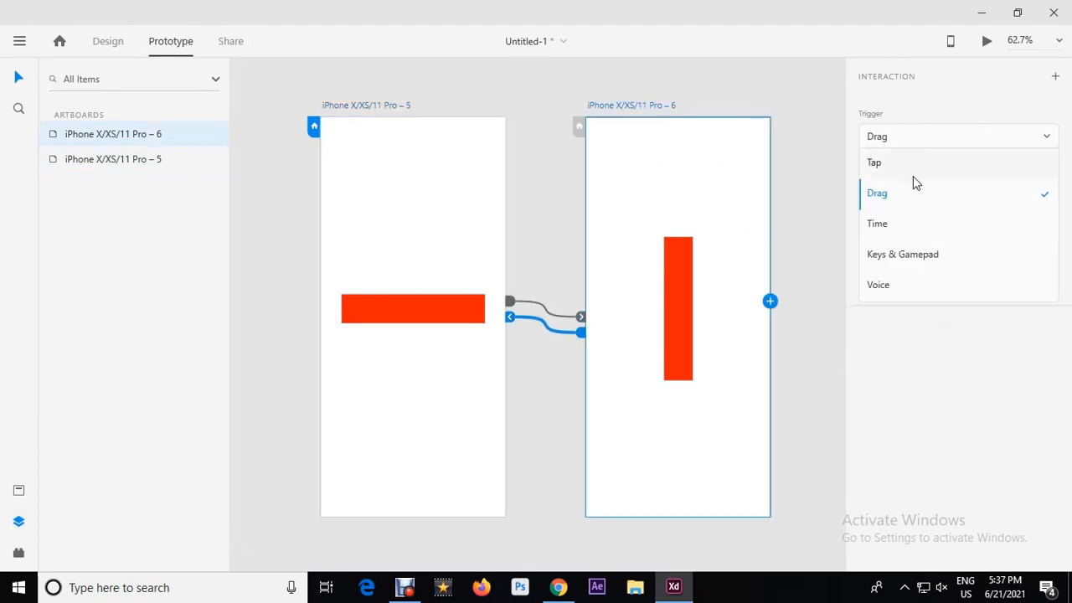
{"action": "left_click", "coordinate": [919, 223]}
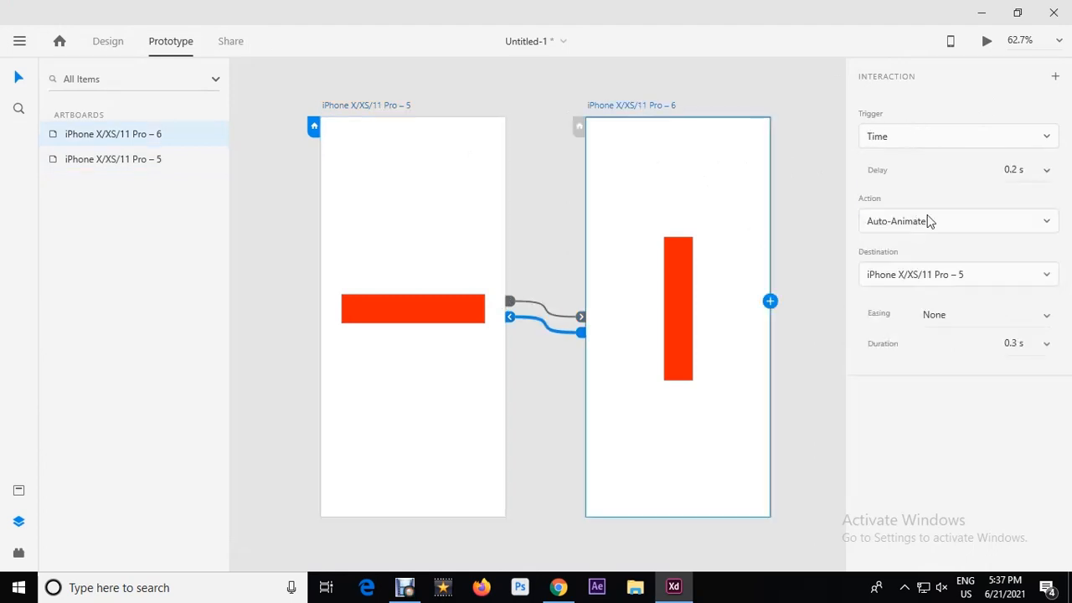
- Set the second artboard's Time delay to 0 s and check the delay of the first artboard
{"action": "left_click", "coordinate": [1024, 170]}
{"action": "key", "text": "BackSpace"}
{"action": "type", "text": "0"}
{"action": "key", "text": "Return"}
{"action": "left_click", "coordinate": [401, 106]}
{"action": "left_click", "coordinate": [1020, 172]}
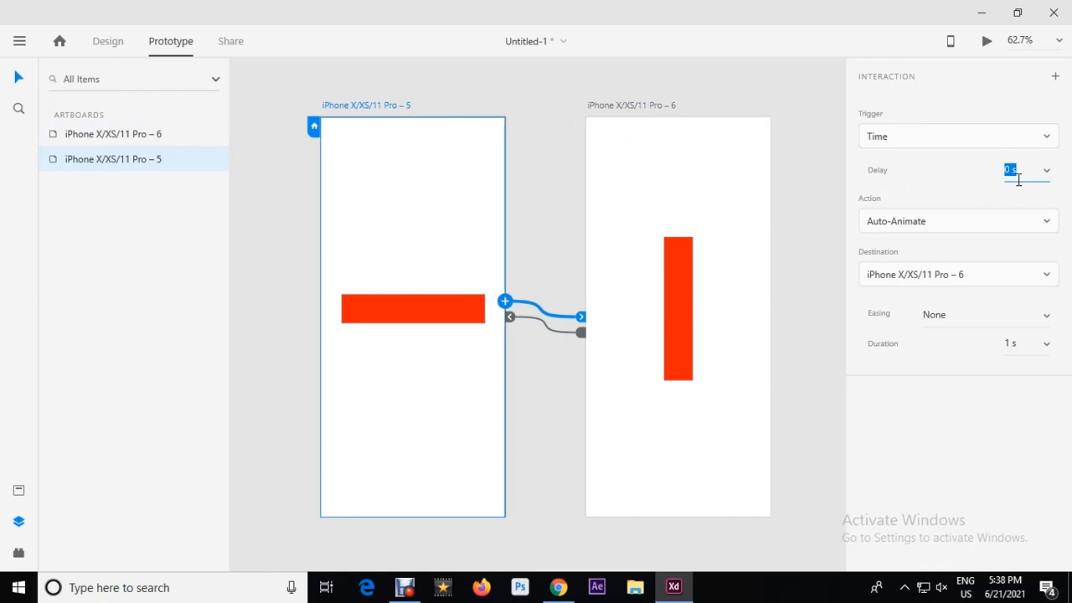
- Compare both artboards' interaction settings, watch the automatic rotation in the preview, and close it
{"action": "left_click", "coordinate": [587, 107]}
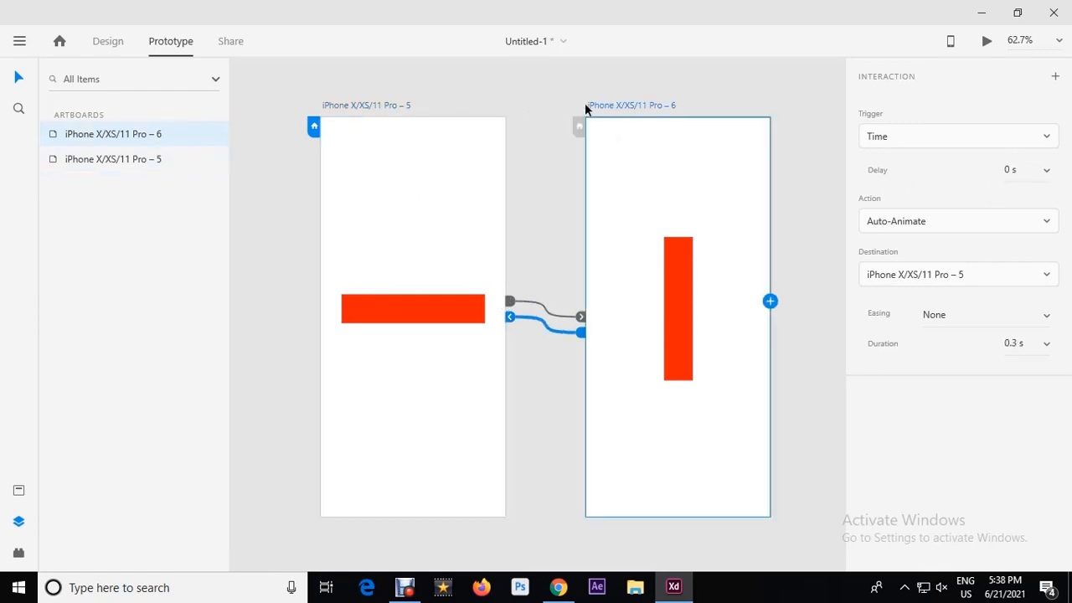
{"action": "left_click", "coordinate": [368, 106]}
{"action": "left_click", "coordinate": [987, 40]}
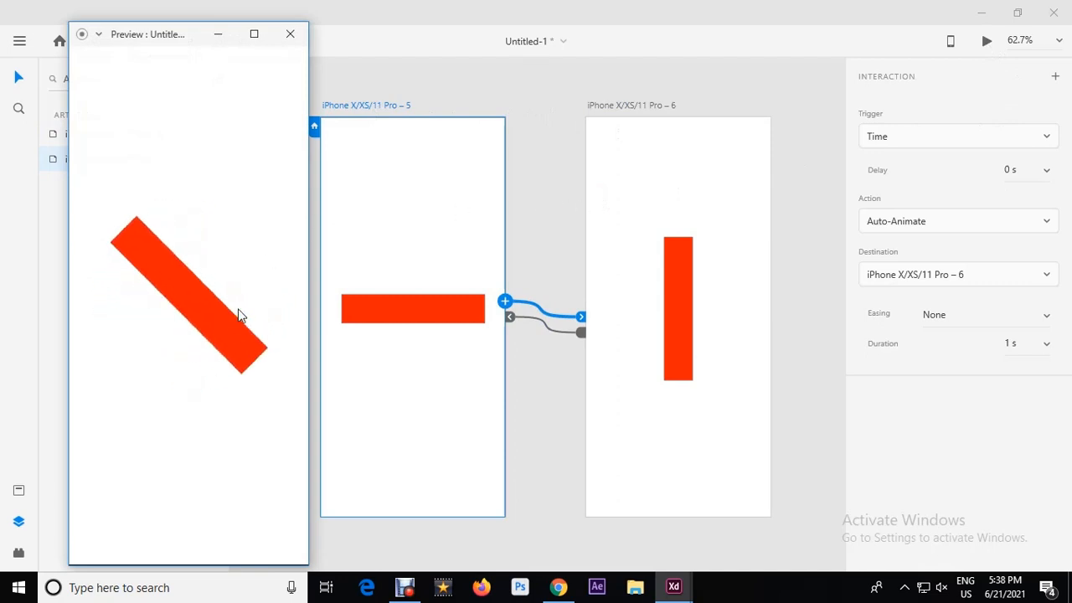
{"action": "left_click", "coordinate": [290, 34]}
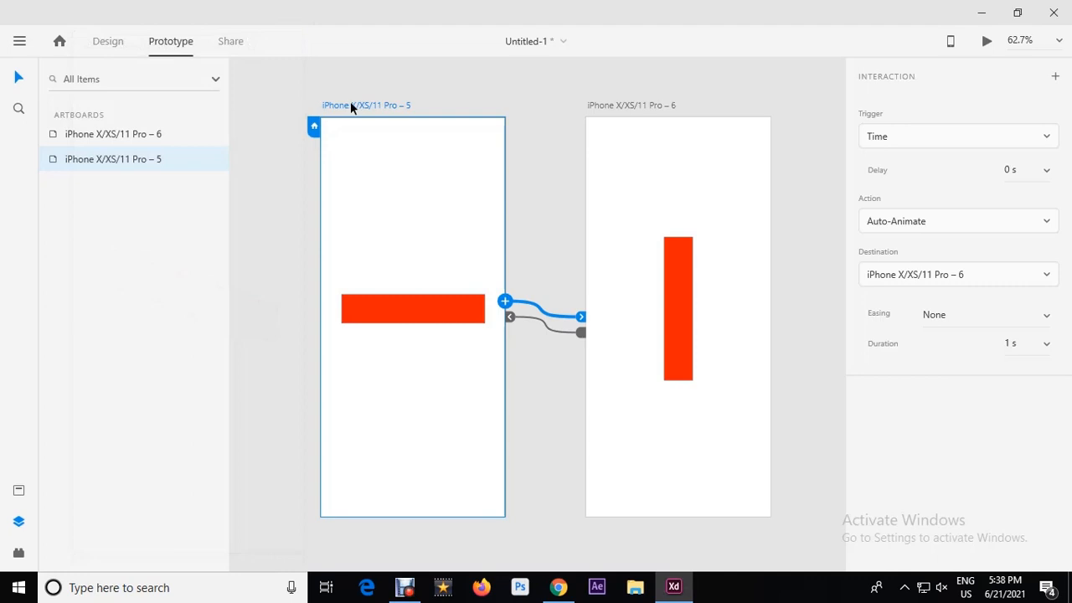
- Compare the durations of both artboards and set the second artboard's duration to 1 s
{"action": "left_click", "coordinate": [610, 102]}
{"action": "left_click", "coordinate": [402, 110]}
{"action": "left_click", "coordinate": [608, 107]}
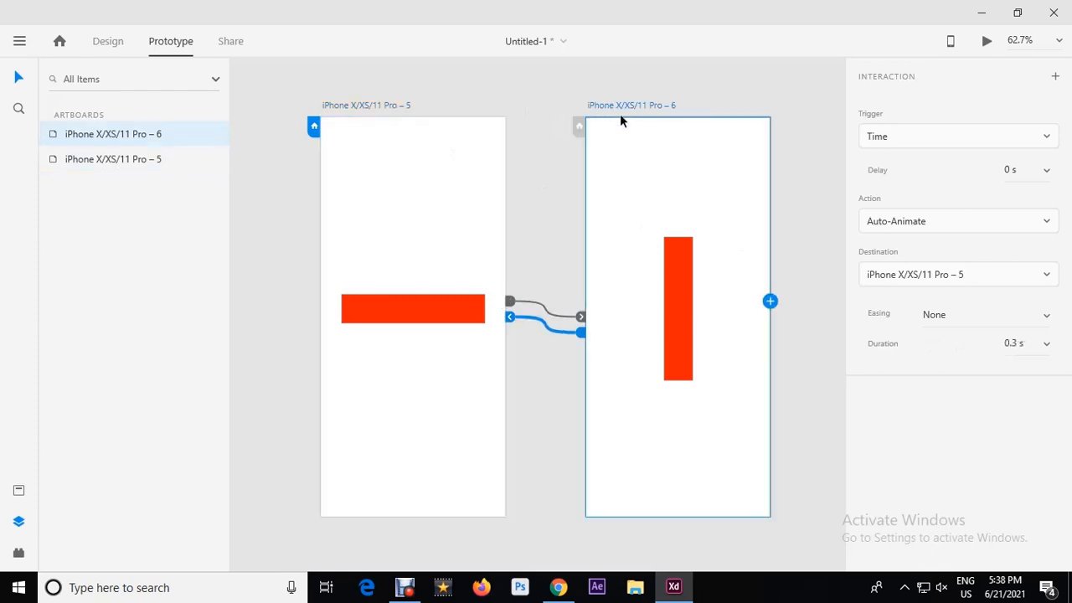
{"action": "left_click", "coordinate": [1018, 349]}
{"action": "type", "text": "1"}
- Recheck the settings of both artboards, watch the looping rotation in the preview, and close it
{"action": "left_click", "coordinate": [360, 108]}
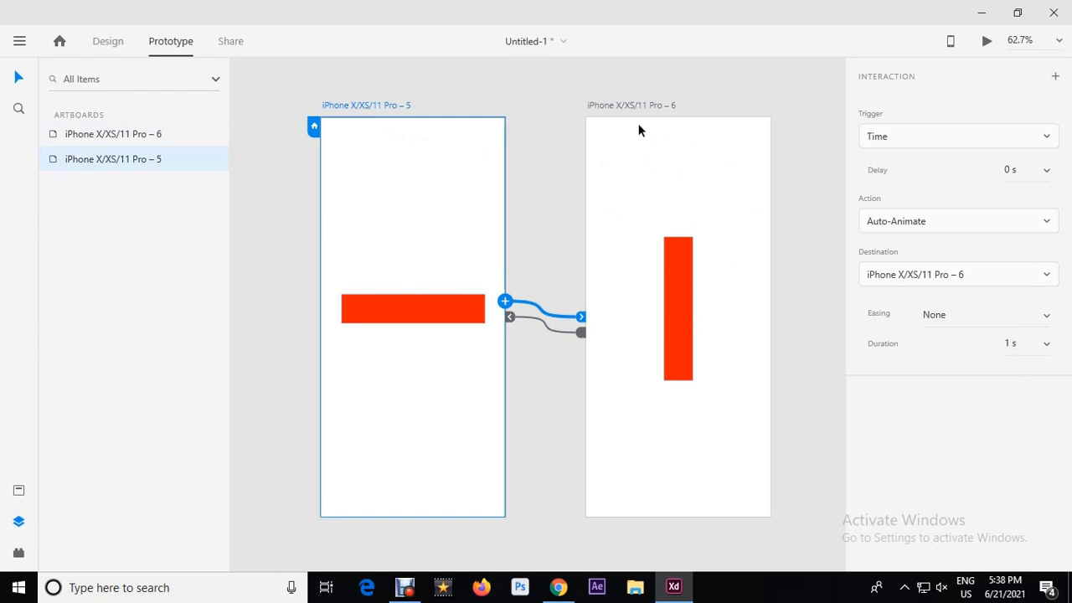
{"action": "left_click", "coordinate": [603, 105]}
{"action": "left_click", "coordinate": [378, 106]}
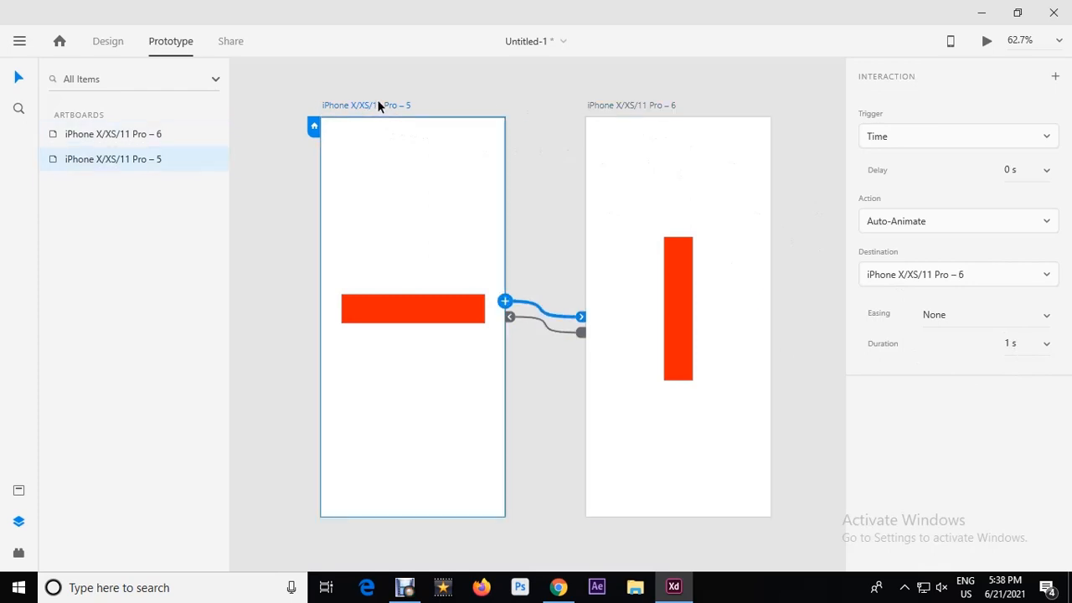
{"action": "left_click", "coordinate": [988, 43]}
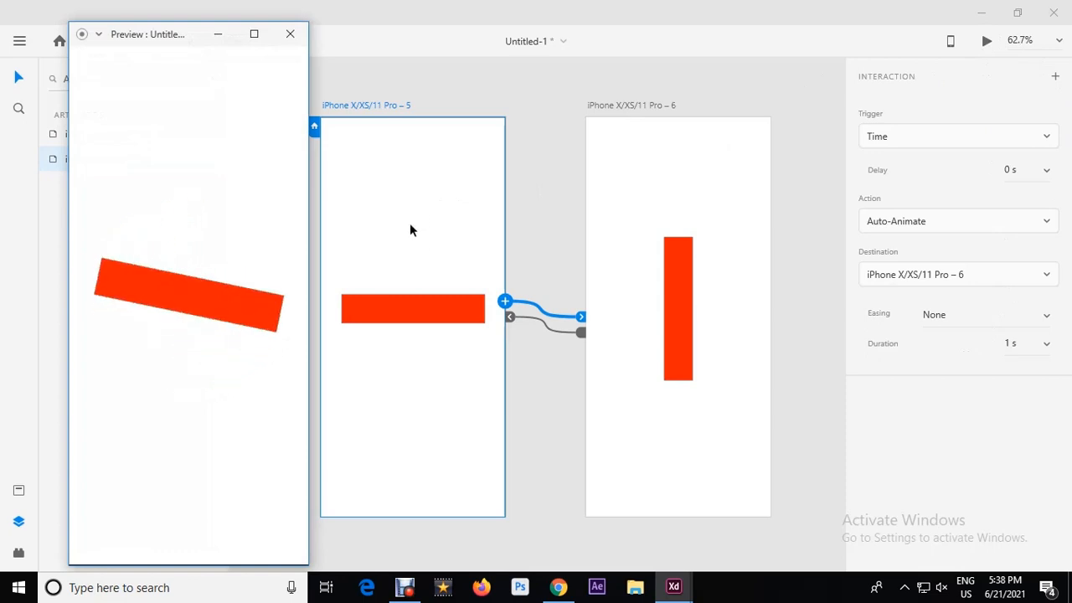
{"action": "left_click", "coordinate": [291, 37]}
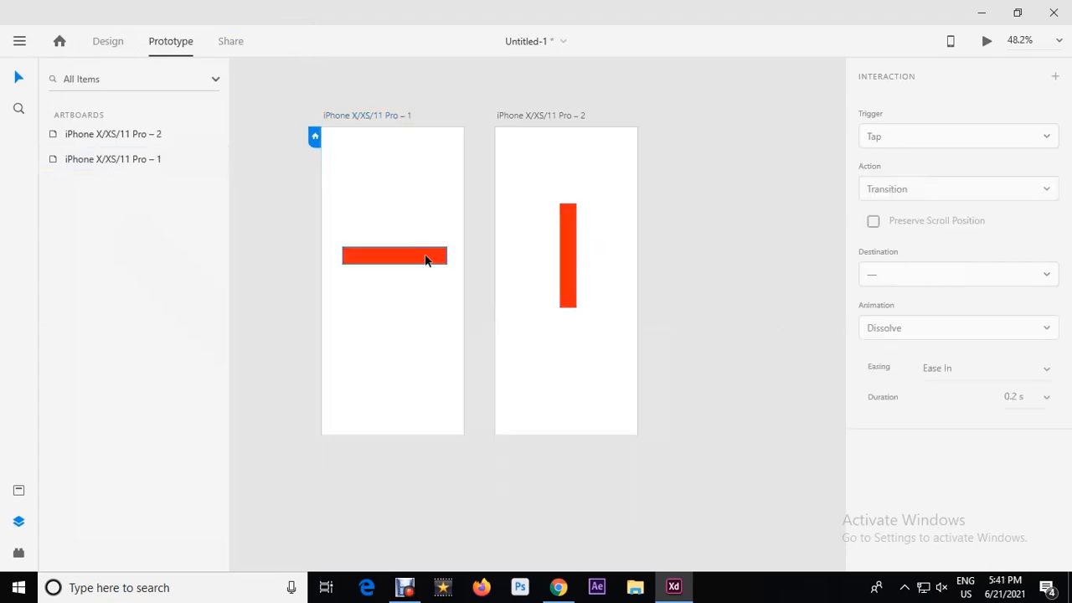
- Review the easing options of the first artboard's interaction, watch the rotation with easing None in the preview, and close it
{"action": "left_click", "coordinate": [424, 261]}
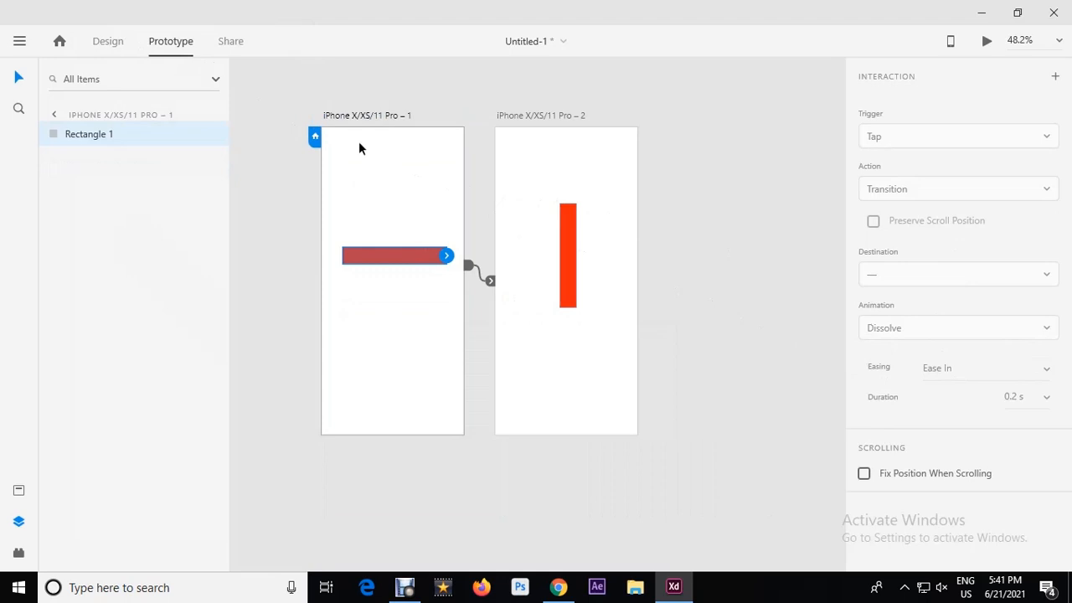
{"action": "left_click", "coordinate": [338, 115]}
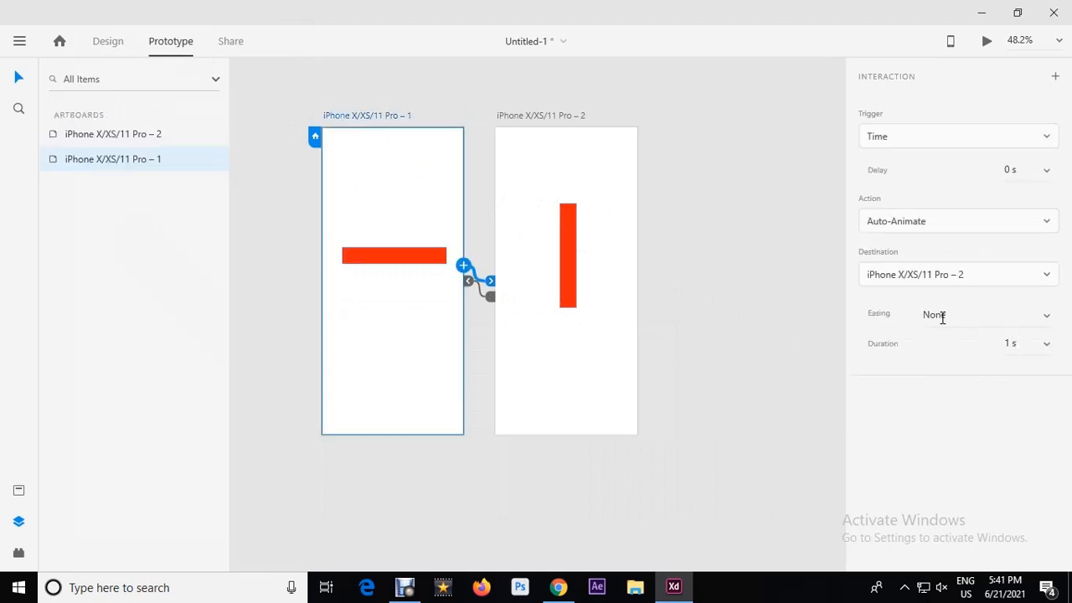
{"action": "left_click", "coordinate": [1046, 323]}
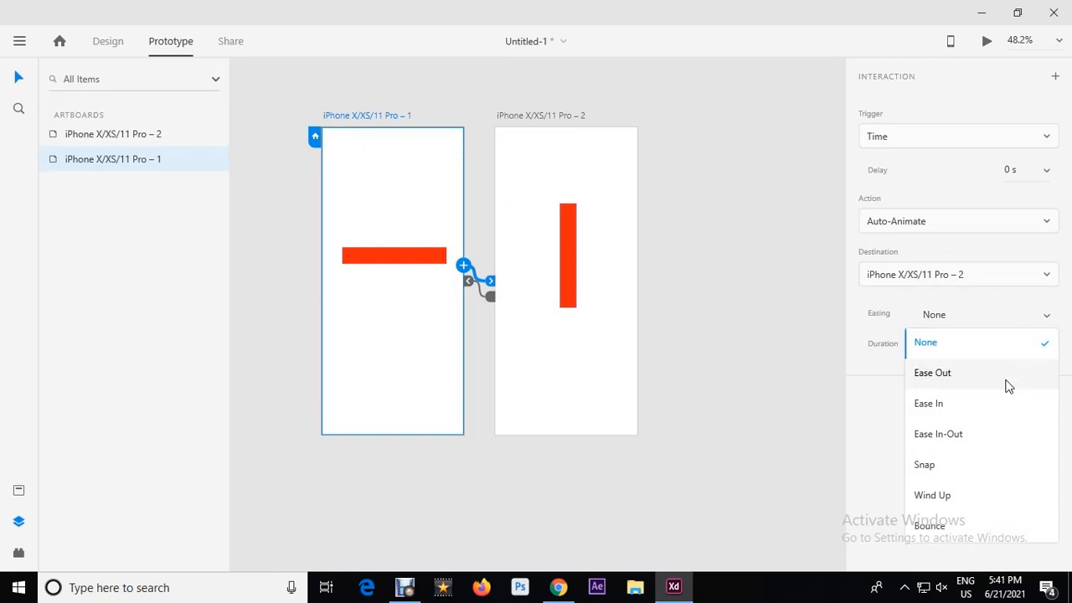
{"action": "key", "text": "Escape"}
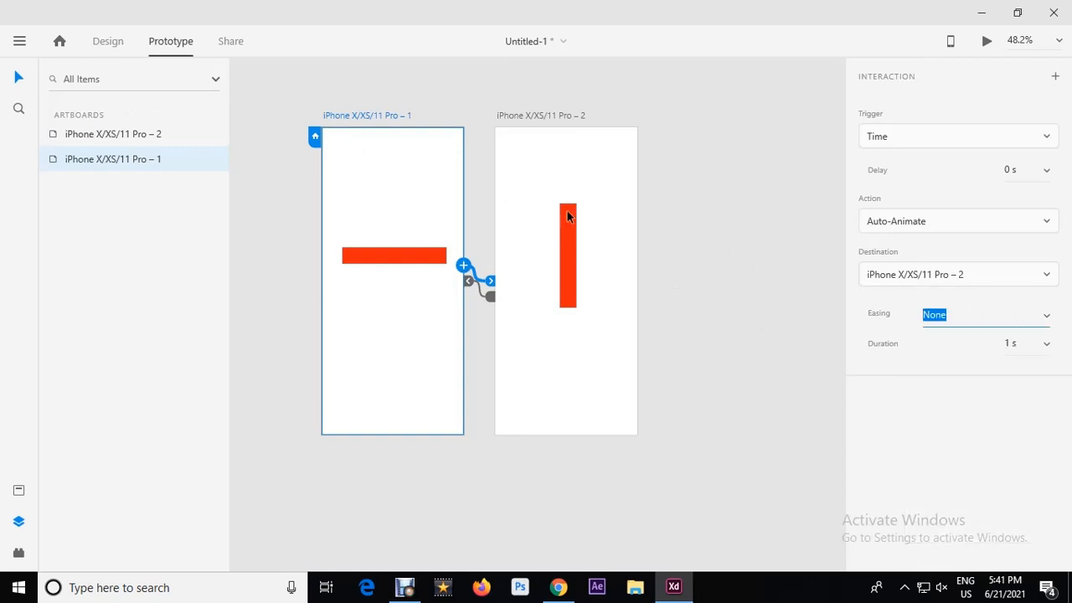
{"action": "left_click", "coordinate": [987, 40]}
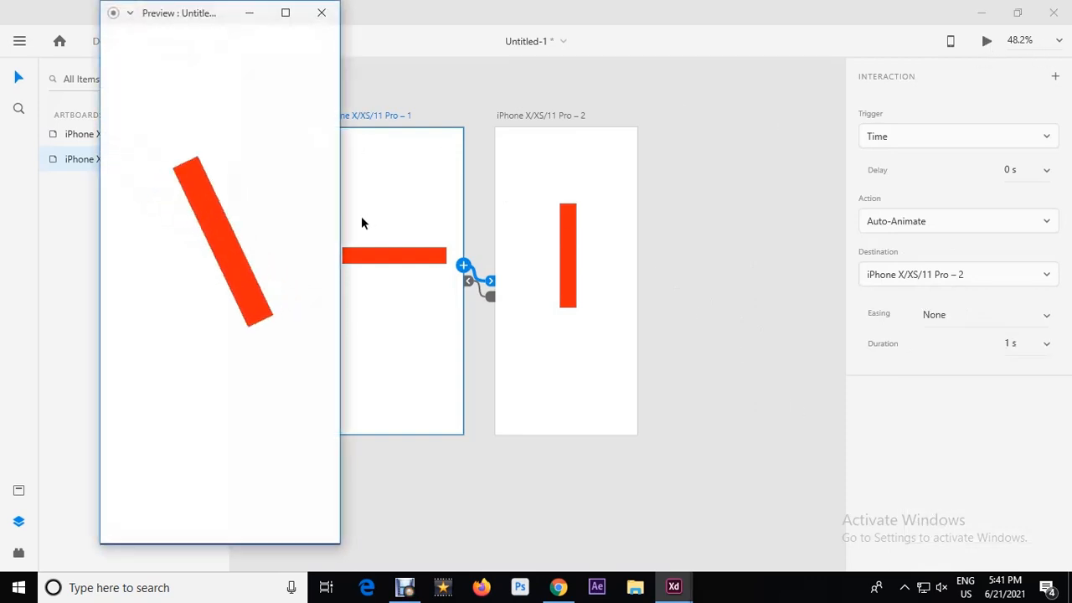
{"action": "left_click", "coordinate": [321, 12]}
- Set the first artboard's easing to Bounce, watch the rotation in the preview, and close it
{"action": "left_click", "coordinate": [560, 115]}
{"action": "left_click", "coordinate": [365, 112]}
{"action": "left_click", "coordinate": [1049, 323]}
{"action": "left_click", "coordinate": [955, 525]}
{"action": "left_click", "coordinate": [985, 40]}
{"action": "left_click", "coordinate": [321, 13]}
- Set the first artboard's easing to Snap, watch the rotation in the preview, and close it
{"action": "left_click", "coordinate": [1045, 323]}
{"action": "left_click", "coordinate": [950, 466]}
{"action": "left_click", "coordinate": [986, 41]}
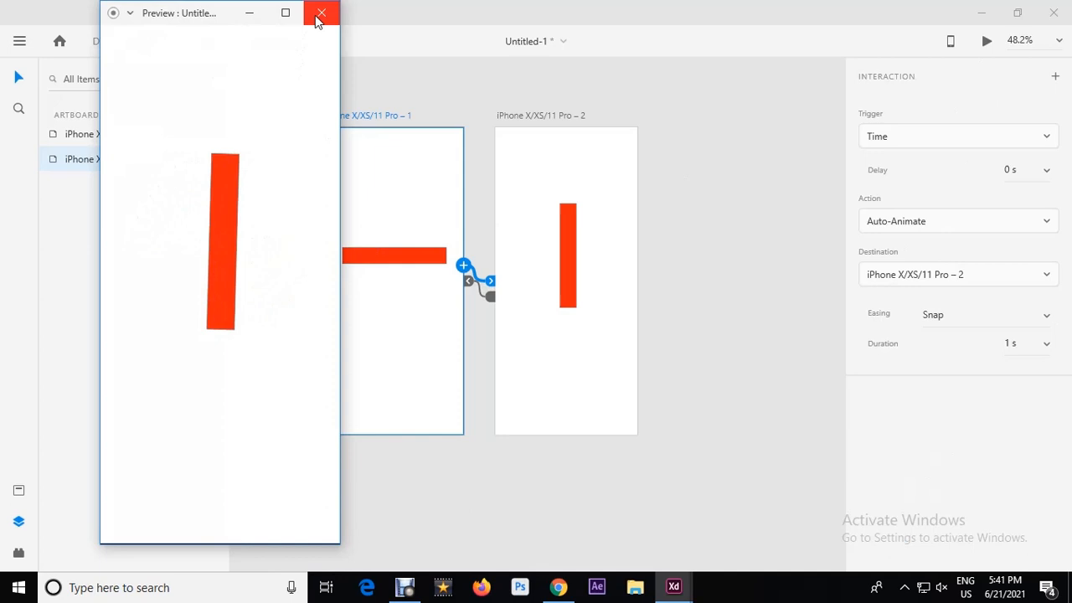
{"action": "left_click", "coordinate": [319, 19]}
- Set the first artboard's easing to Ease Out, watch the rotation in the preview, and close it
{"action": "left_click", "coordinate": [1047, 318]}
{"action": "left_click", "coordinate": [963, 373]}
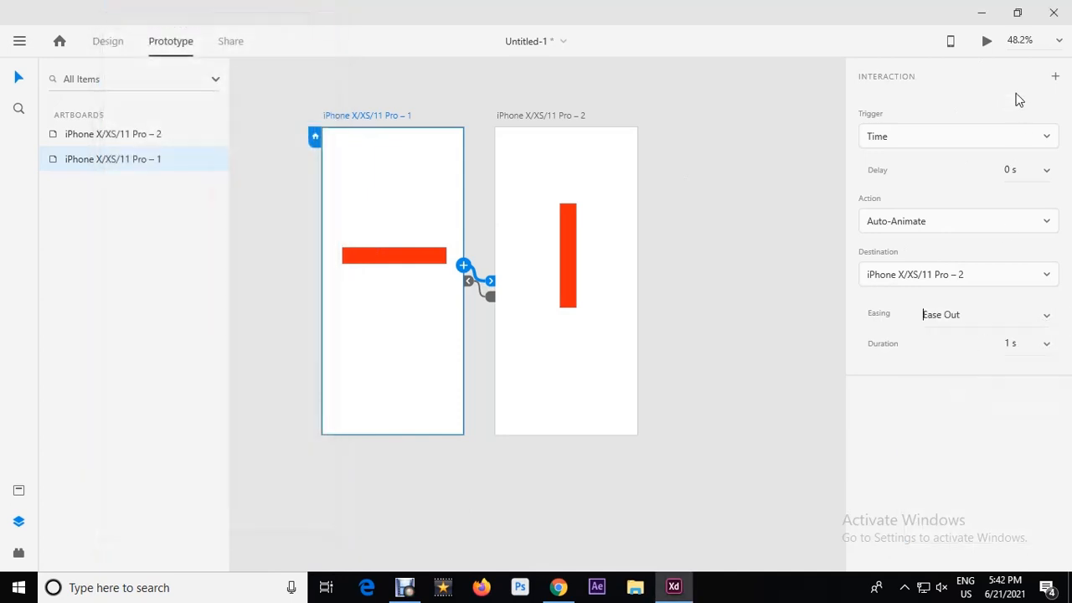
{"action": "left_click", "coordinate": [986, 41]}
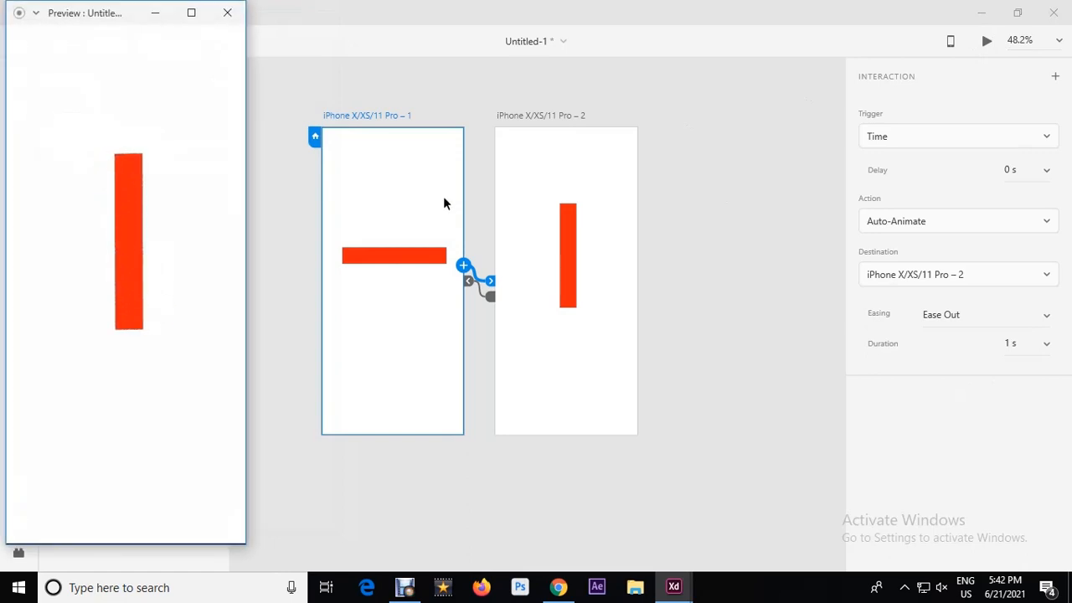
{"action": "left_click", "coordinate": [234, 14]}
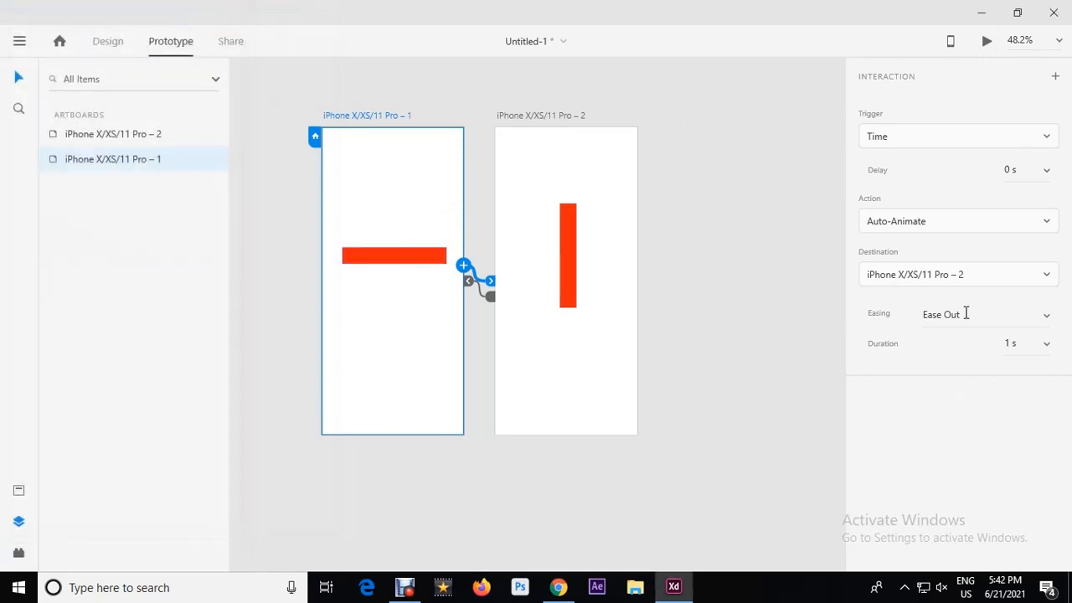
- Set the first artboard's easing back to None and compare it with the second artboard's settings
{"action": "left_click", "coordinate": [1043, 321]}
{"action": "left_click", "coordinate": [962, 345]}
{"action": "left_click", "coordinate": [502, 115]}
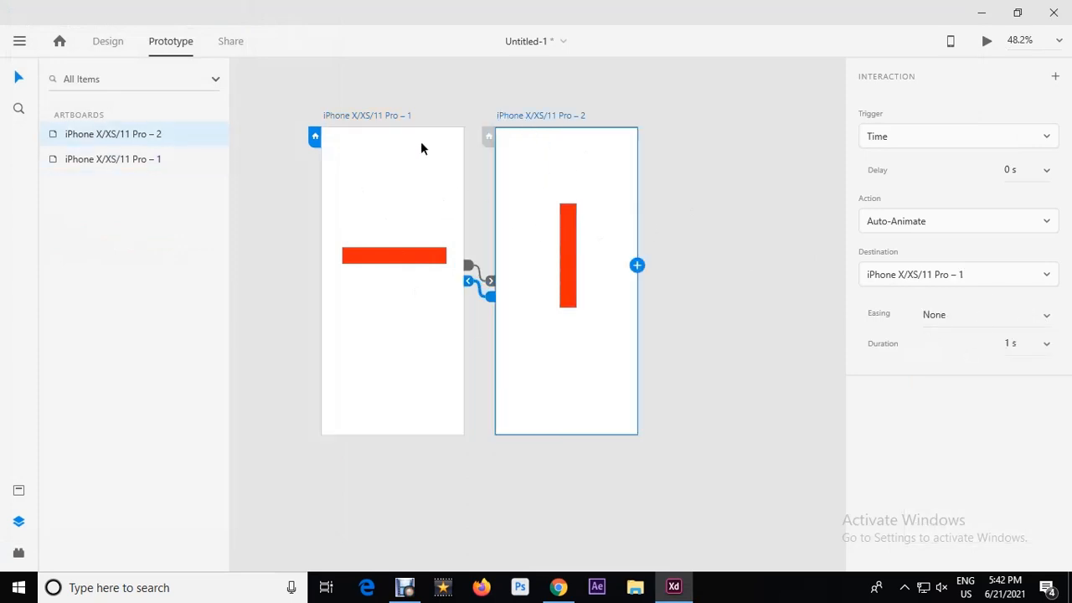
{"action": "left_click", "coordinate": [381, 116]}
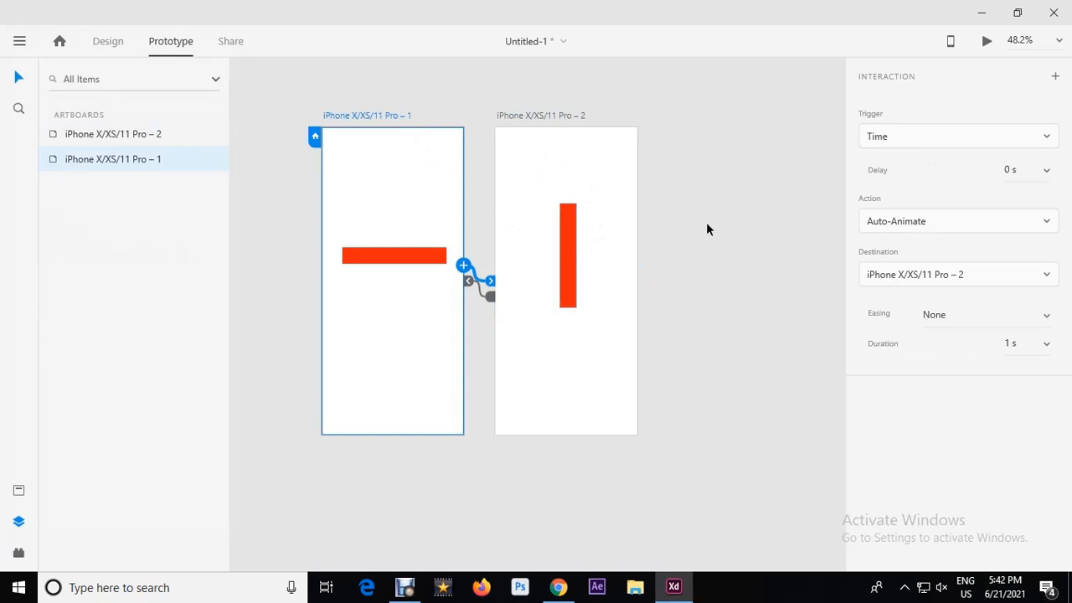
- Change the action of the first artboard's interaction to Transition
{"action": "left_click", "coordinate": [1005, 221]}
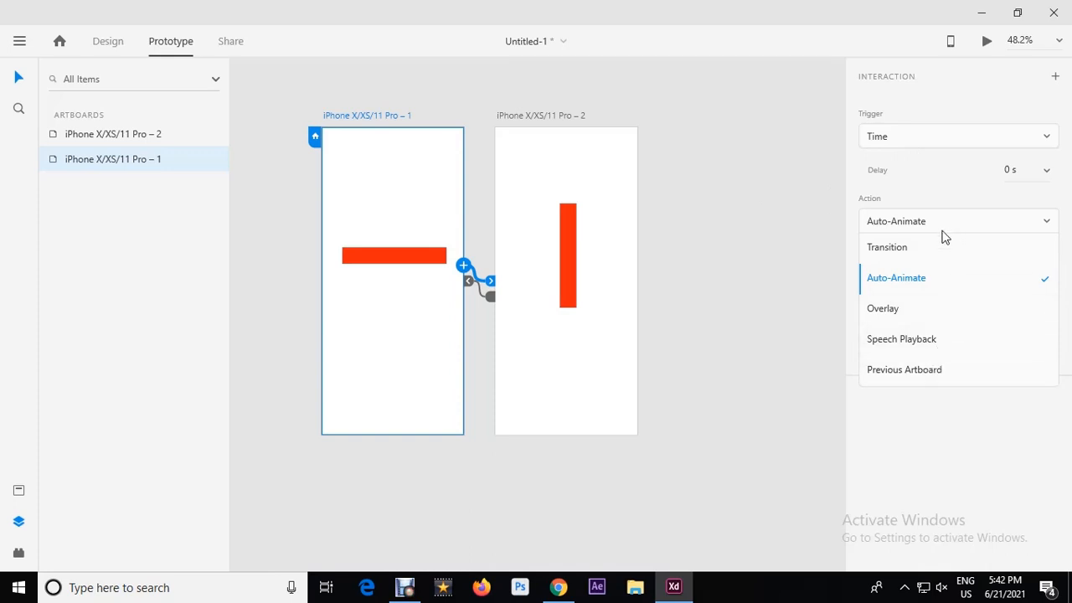
{"action": "left_click", "coordinate": [935, 189]}
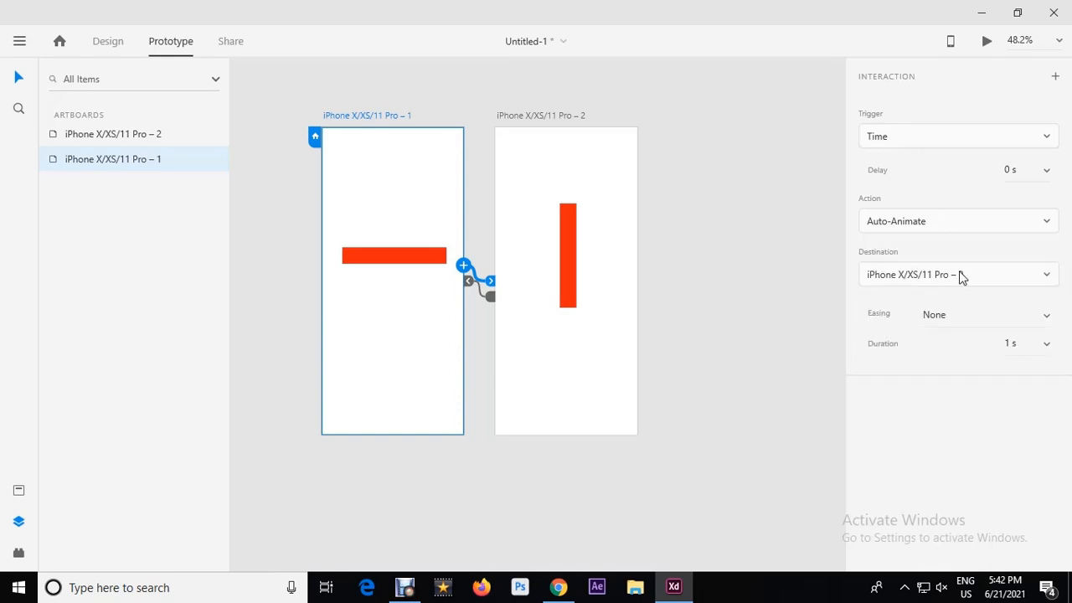
{"action": "left_click", "coordinate": [945, 228]}
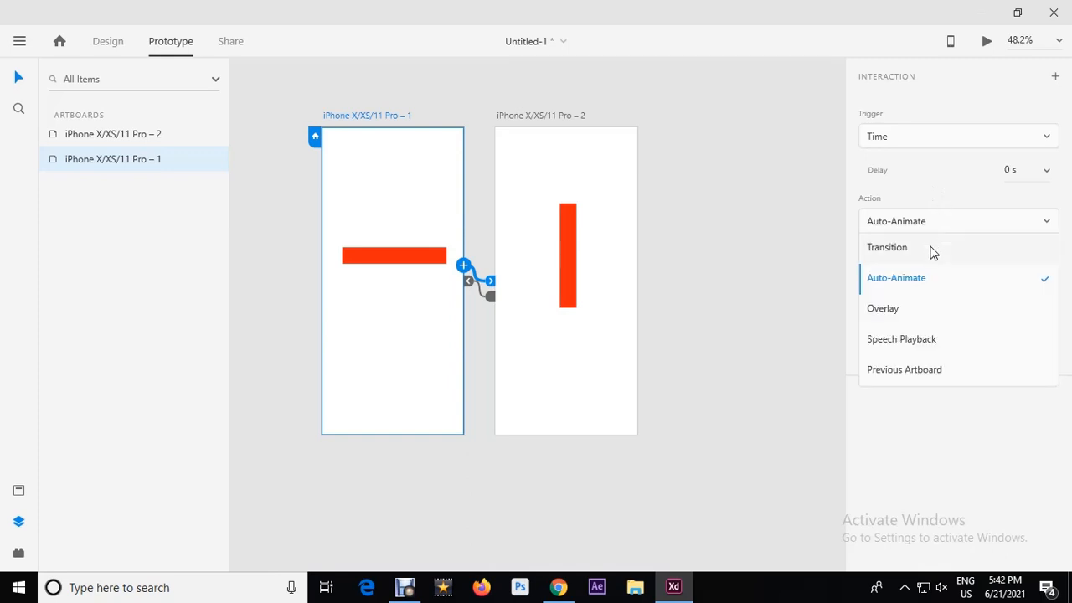
{"action": "left_click", "coordinate": [932, 253]}
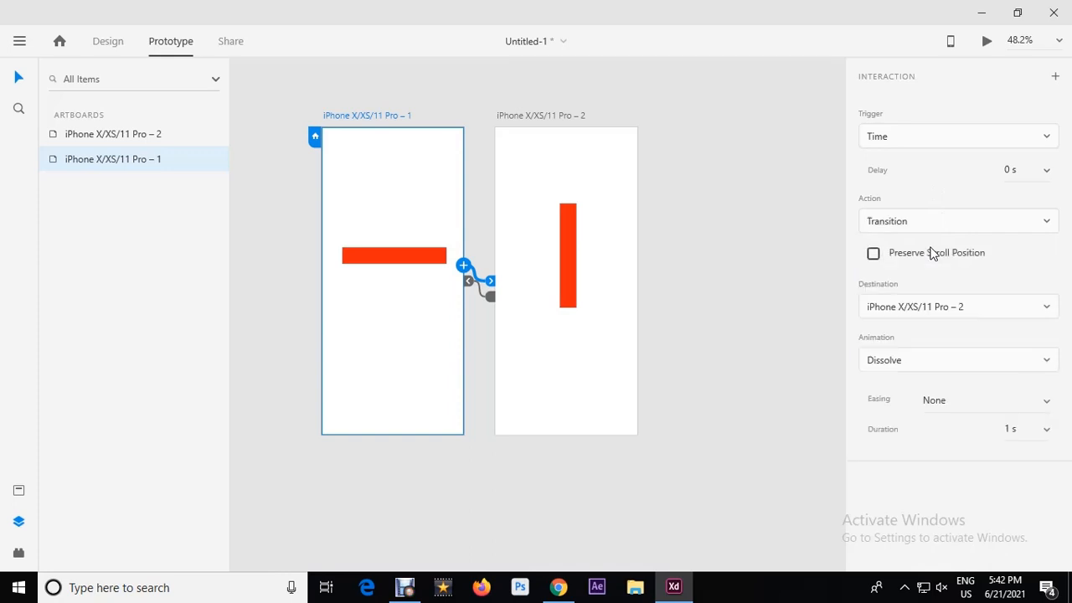
- Examine the animation types available for the first artboard's transition without choosing another one
{"action": "left_click", "coordinate": [946, 366]}
{"action": "left_click", "coordinate": [961, 369]}
{"action": "left_click", "coordinate": [961, 368]}
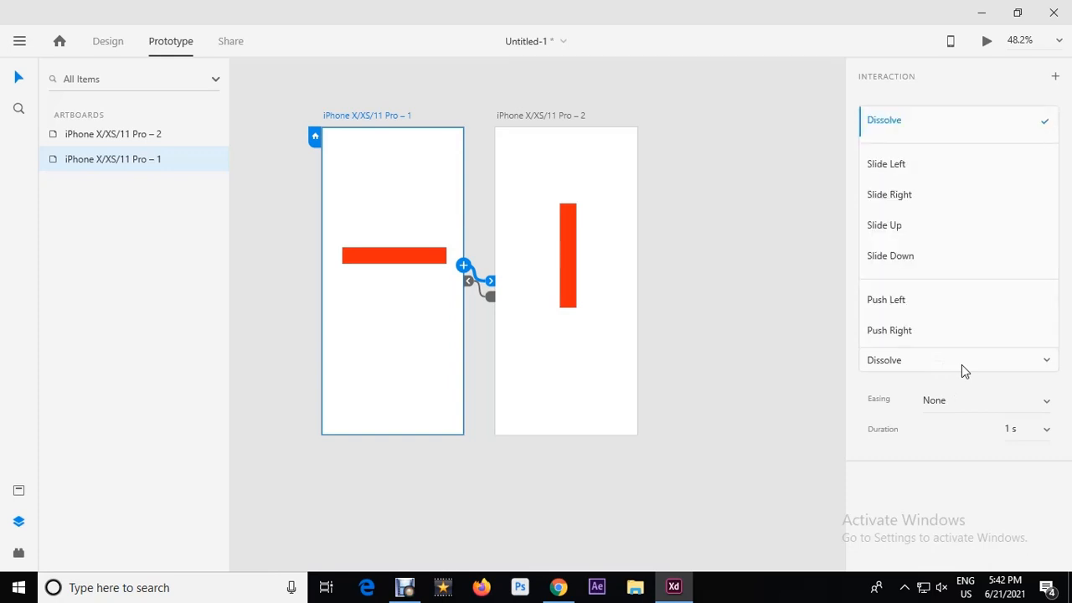
{"action": "left_click", "coordinate": [747, 196]}
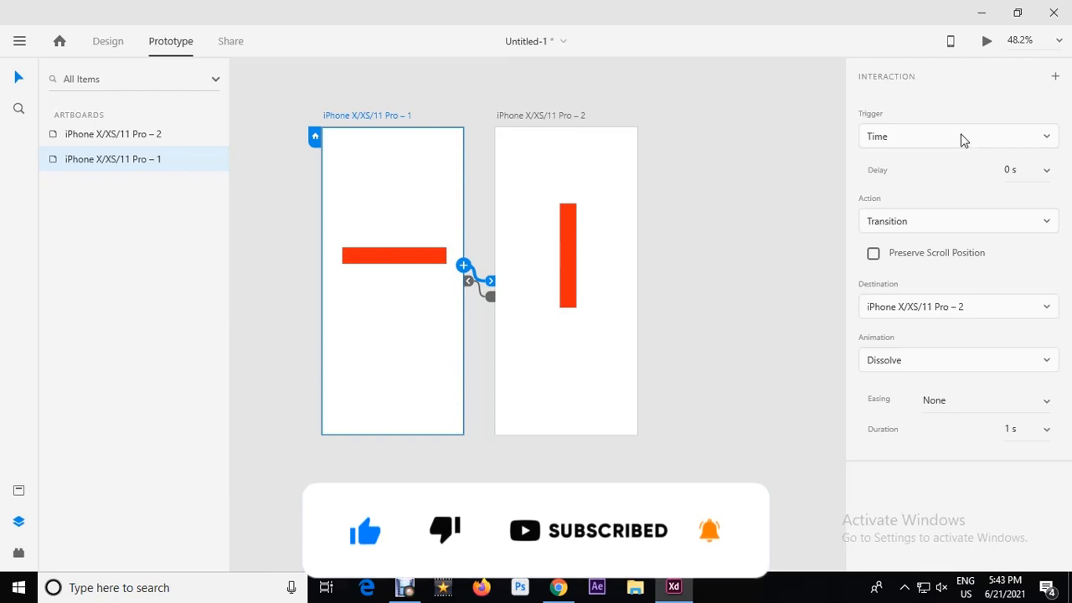
{"action": "left_click", "coordinate": [973, 224]}
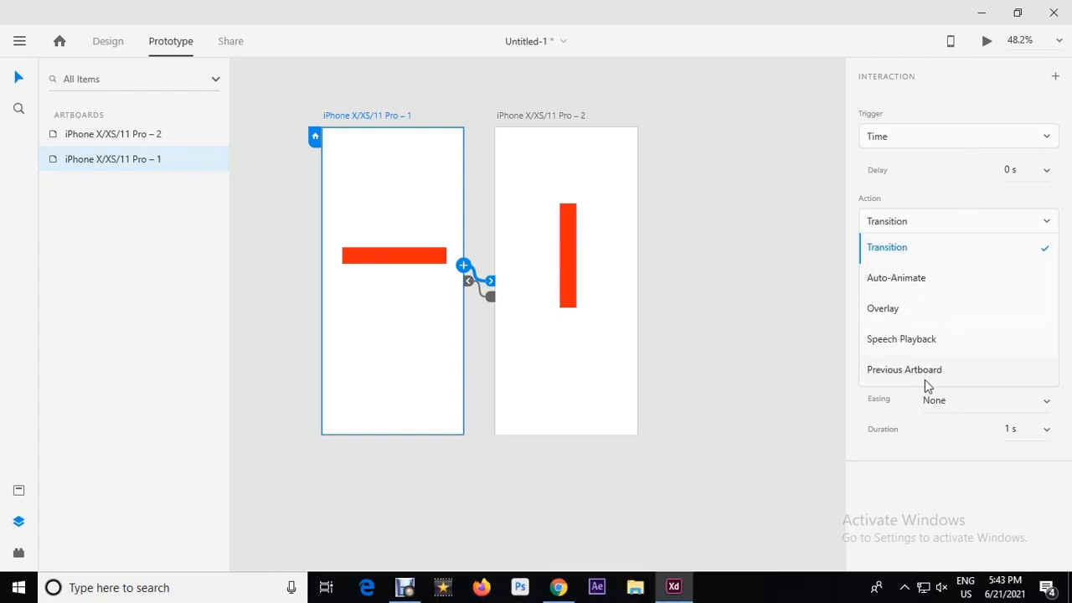
{"action": "left_click", "coordinate": [784, 334]}
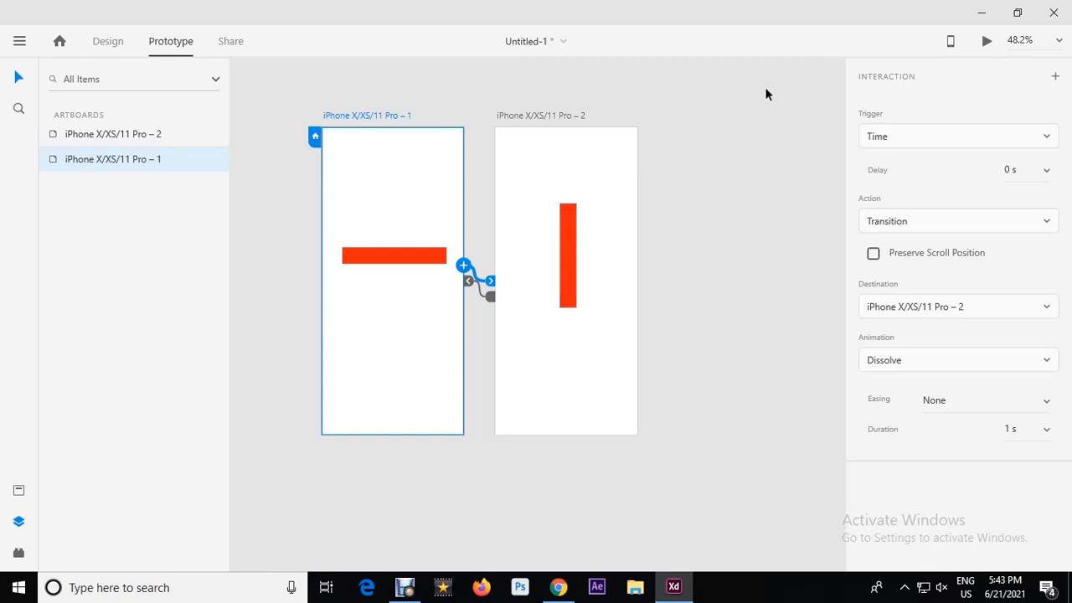
- Set the rotation of the second artboard's red rectangle to 360° after comparing it with the first artboard's rectangle
{"action": "left_click", "coordinate": [108, 44]}
{"action": "left_click", "coordinate": [563, 250]}
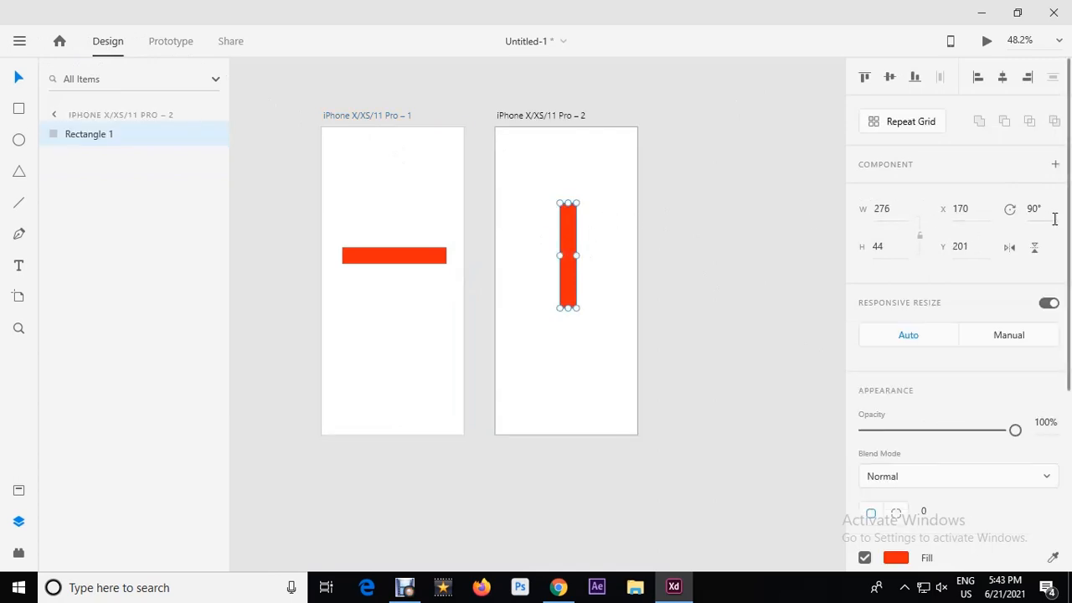
{"action": "left_click", "coordinate": [397, 260]}
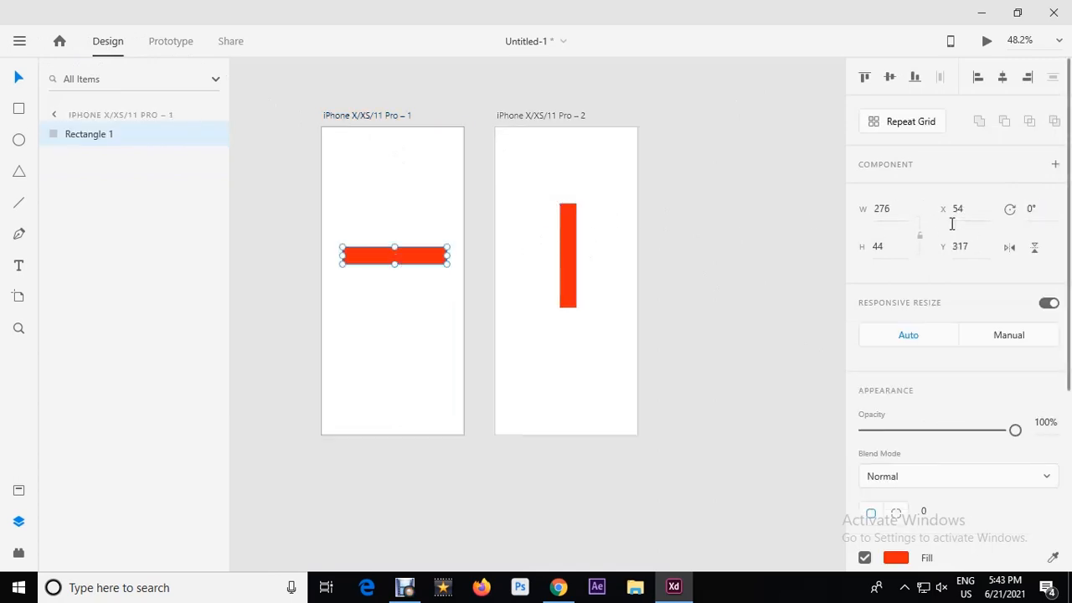
{"action": "left_click", "coordinate": [561, 237]}
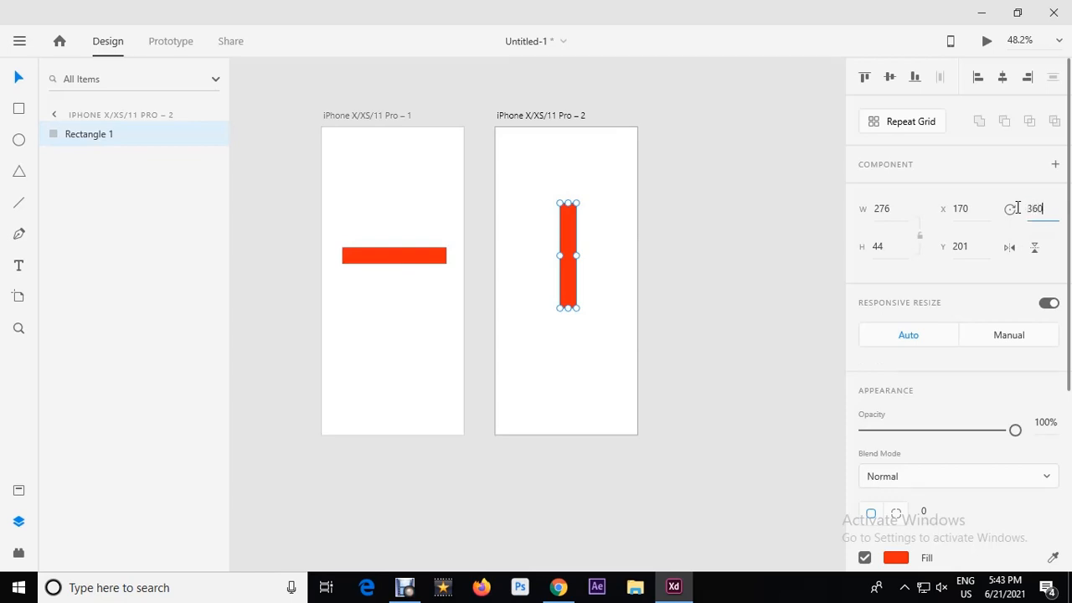
{"action": "left_click", "coordinate": [1016, 209]}
{"action": "type", "text": "360"}
{"action": "key", "text": "Return"}
- Preview the rectangle's animation from the first artboard, and close the preview
{"action": "left_click", "coordinate": [409, 117]}
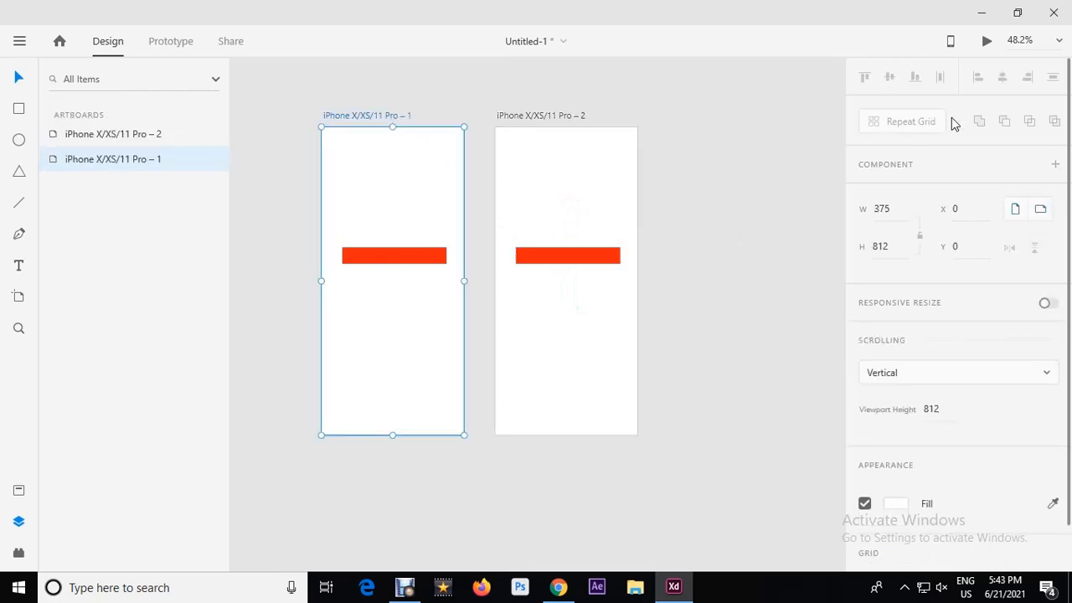
{"action": "left_click", "coordinate": [987, 42]}
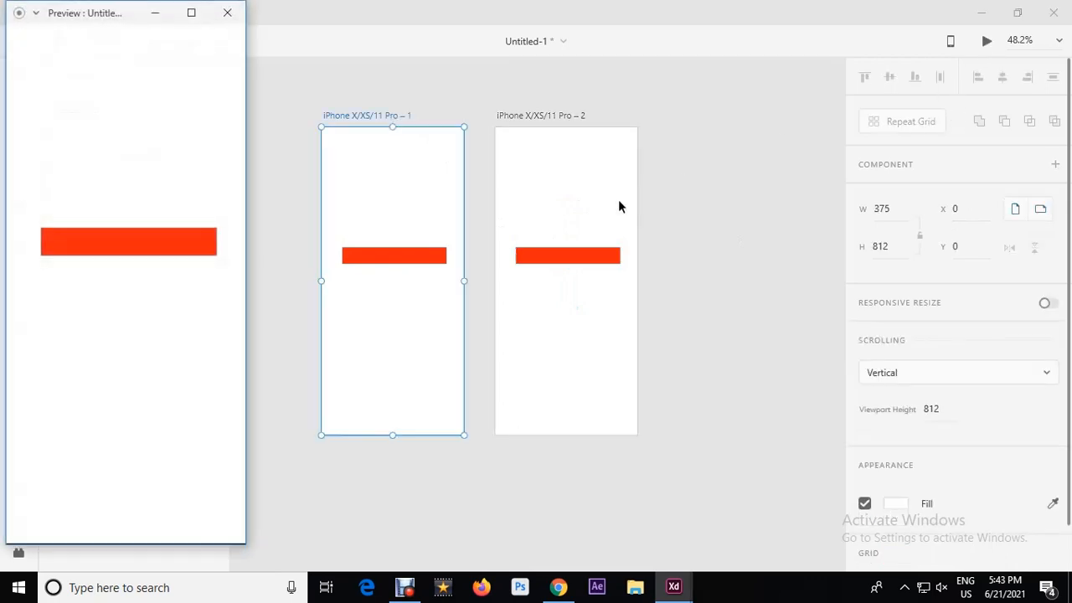
{"action": "left_click", "coordinate": [190, 254]}
{"action": "left_click", "coordinate": [168, 281]}
{"action": "left_click", "coordinate": [166, 280]}
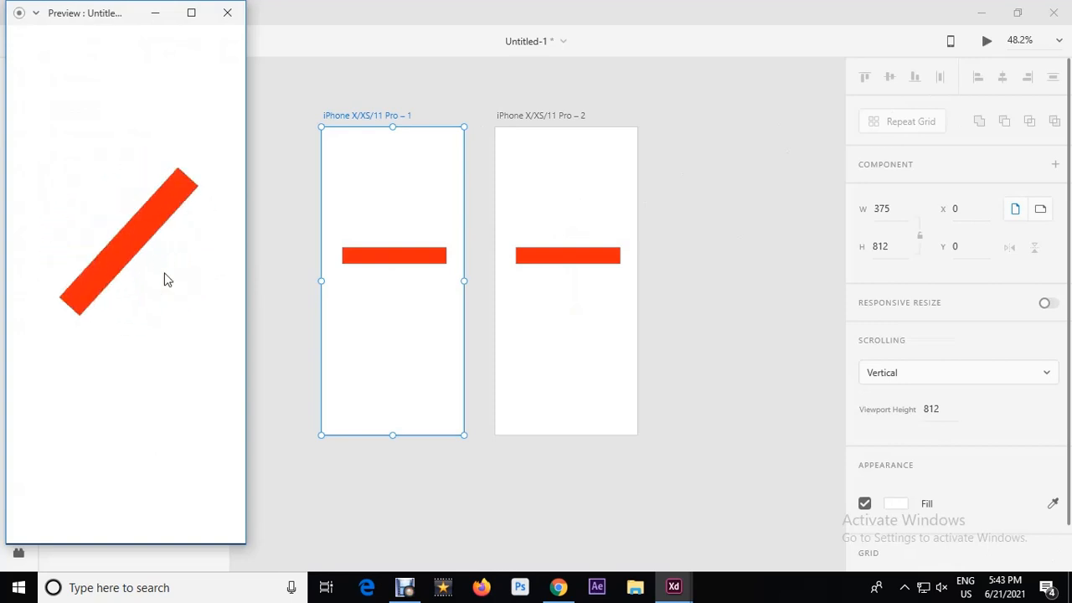
{"action": "left_click", "coordinate": [227, 14]}
{"action": "left_click", "coordinate": [741, 190]}
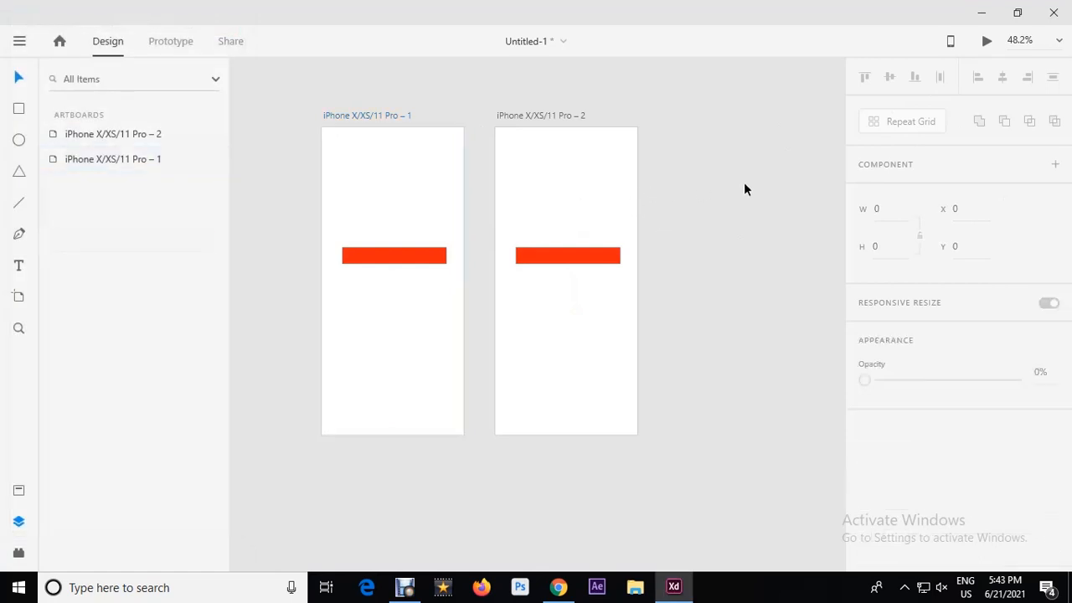
- Change the action of the first artboard's timed interaction to Auto-Animate
{"action": "left_click", "coordinate": [512, 115]}
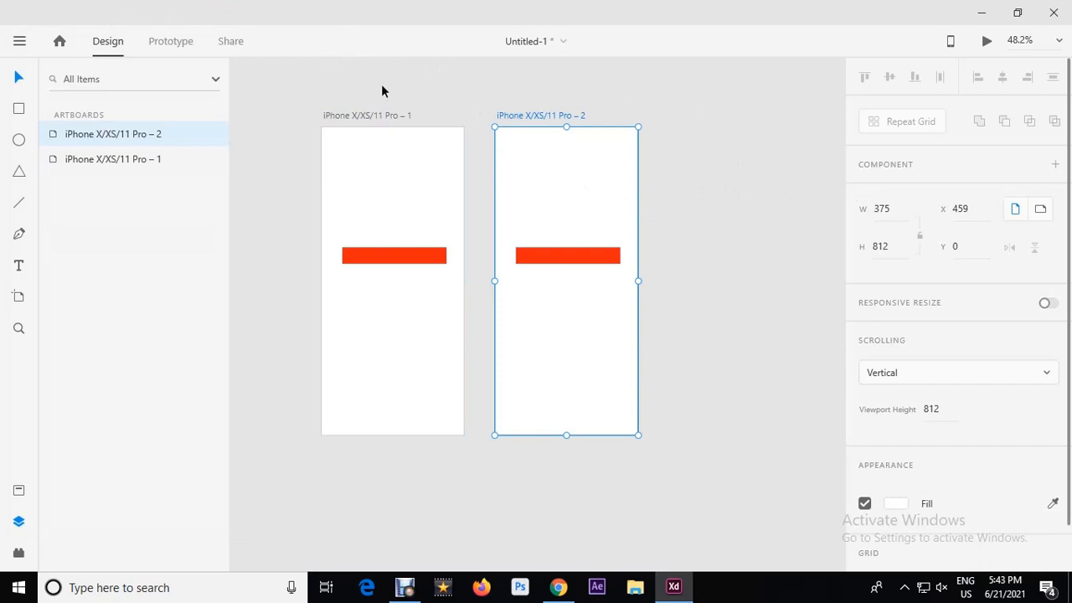
{"action": "scroll", "coordinate": [289, 137], "scroll_direction": "down", "scroll_amount": 1}
{"action": "scroll", "coordinate": [480, 136], "scroll_direction": "up", "scroll_amount": 1}
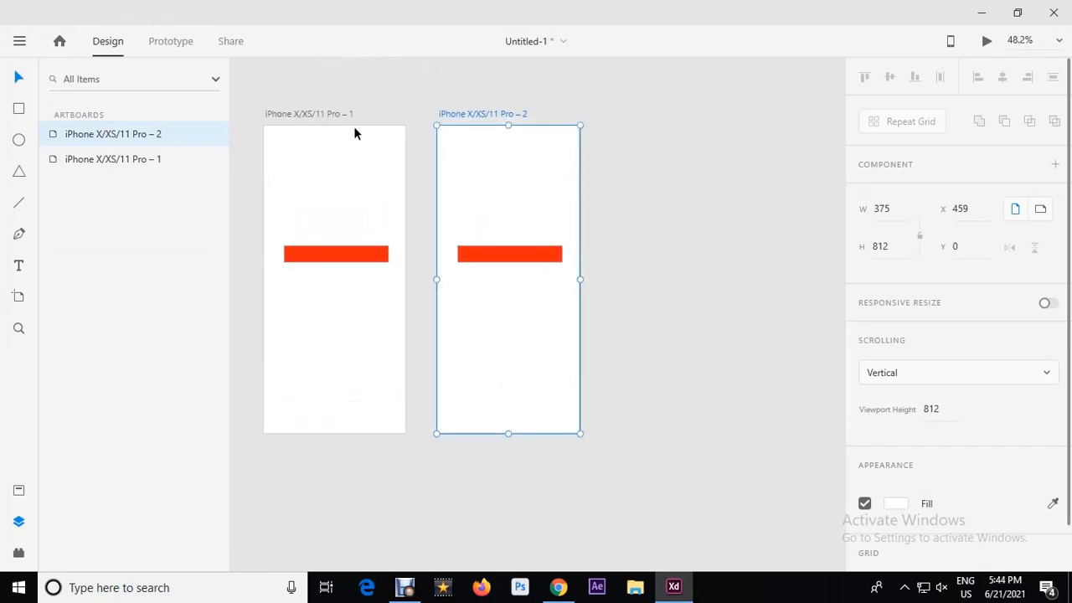
{"action": "left_click", "coordinate": [172, 42]}
{"action": "left_click", "coordinate": [309, 114]}
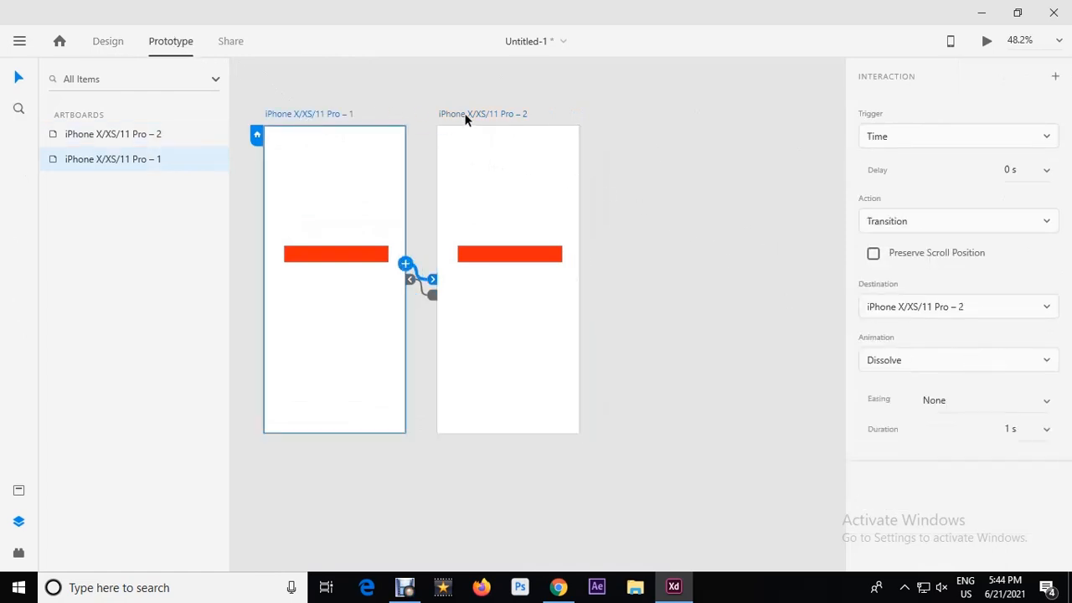
{"action": "left_click", "coordinate": [937, 225]}
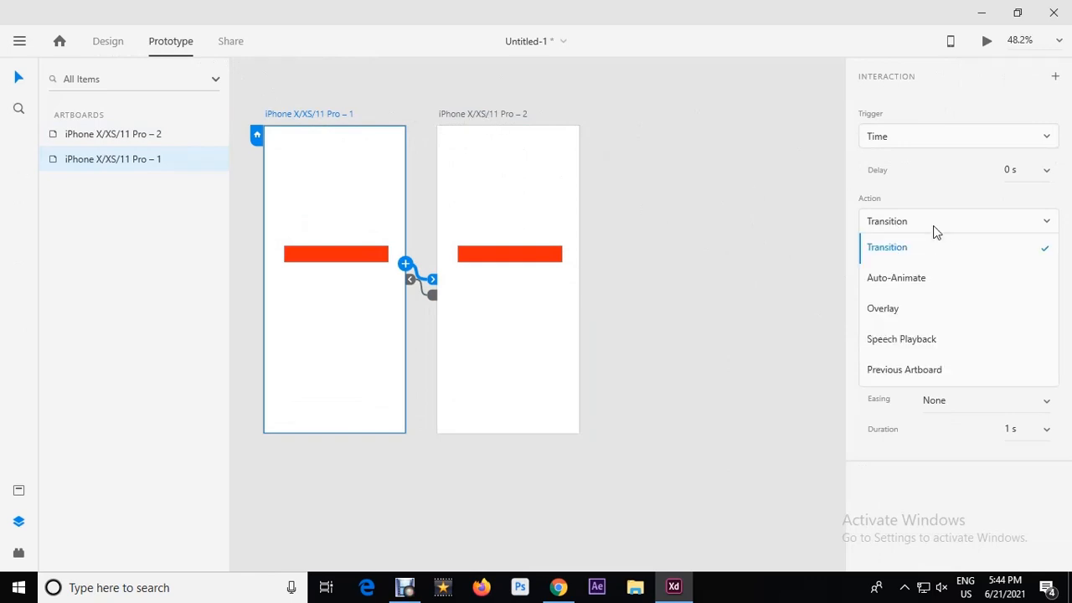
{"action": "left_click", "coordinate": [924, 279]}
- Check the second artboard's interaction settings, watch the full rotation in the preview, and close it
{"action": "left_click", "coordinate": [470, 116]}
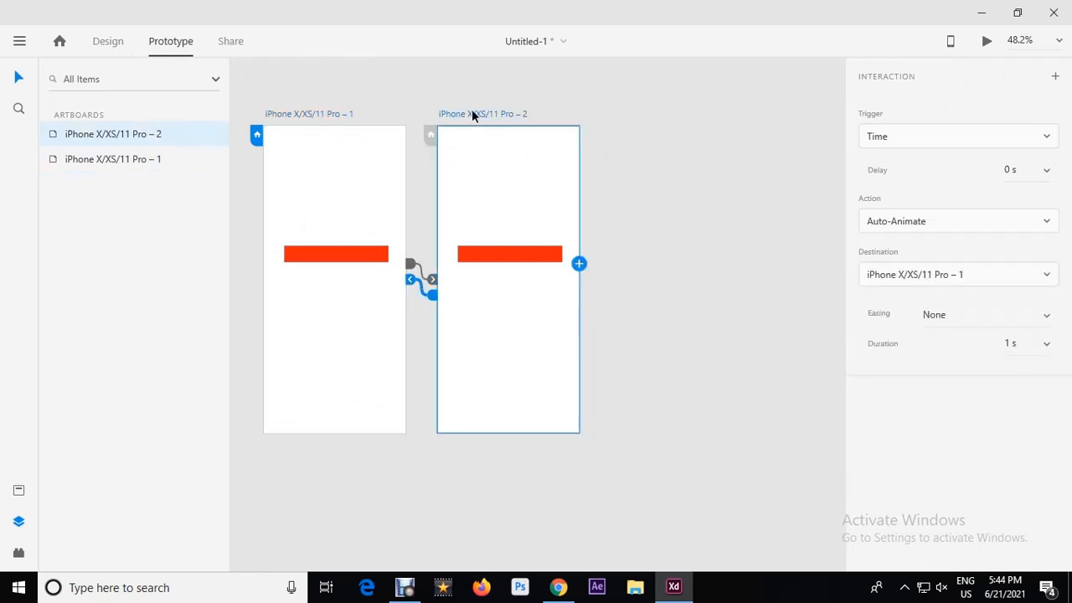
{"action": "left_click", "coordinate": [987, 41]}
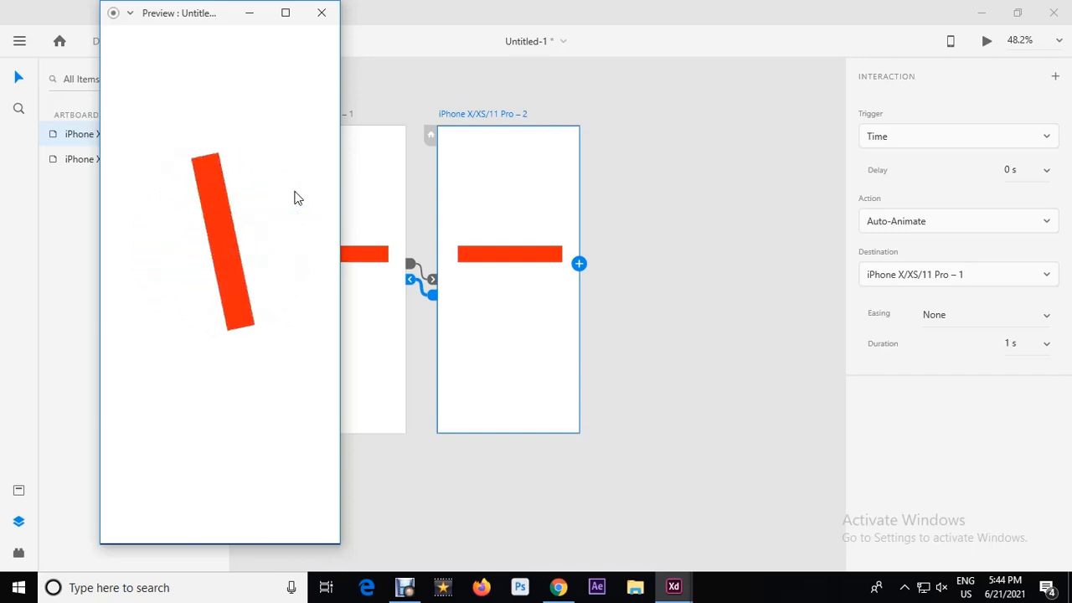
{"action": "left_click", "coordinate": [322, 15]}
- Move the second artboard's rectangle straight down to about Y 661, watch the animation in the preview, and close it
{"action": "left_click", "coordinate": [111, 42]}
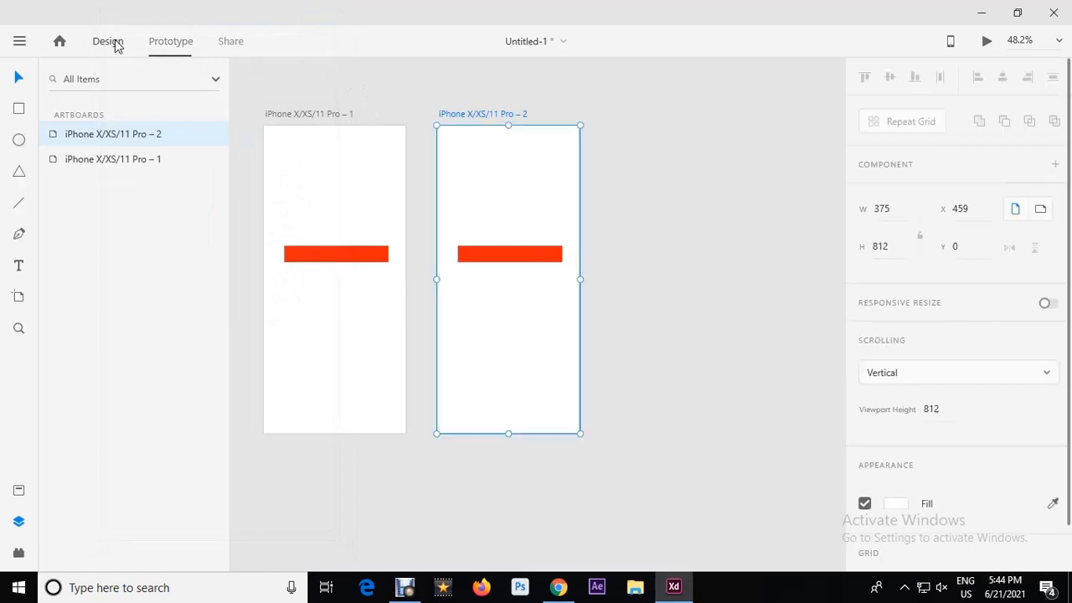
{"action": "left_click", "coordinate": [519, 258]}
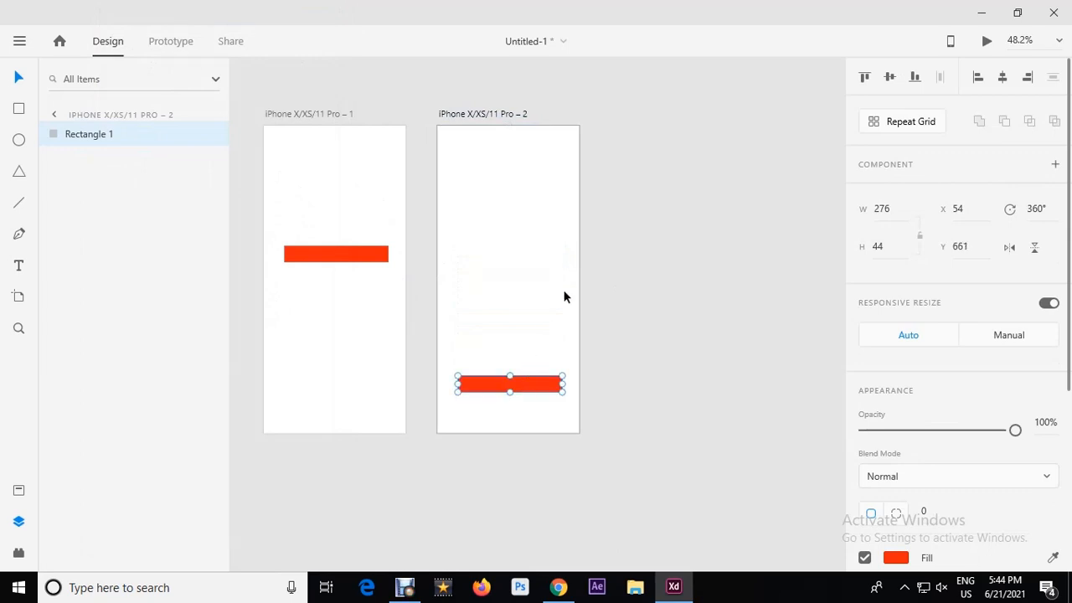
{"action": "left_click", "coordinate": [987, 44]}
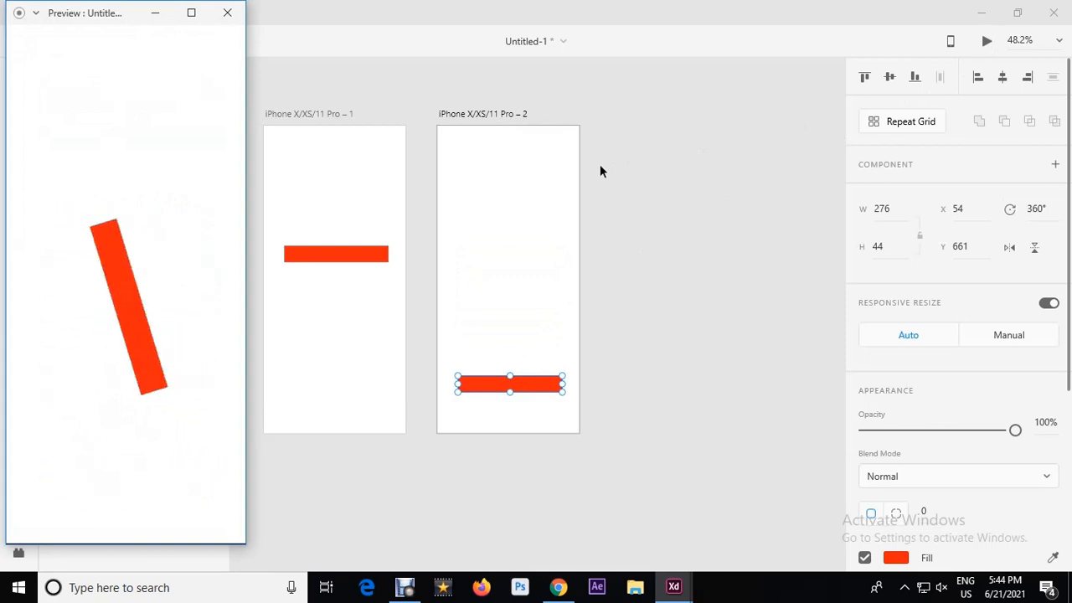
{"action": "left_click", "coordinate": [227, 13]}
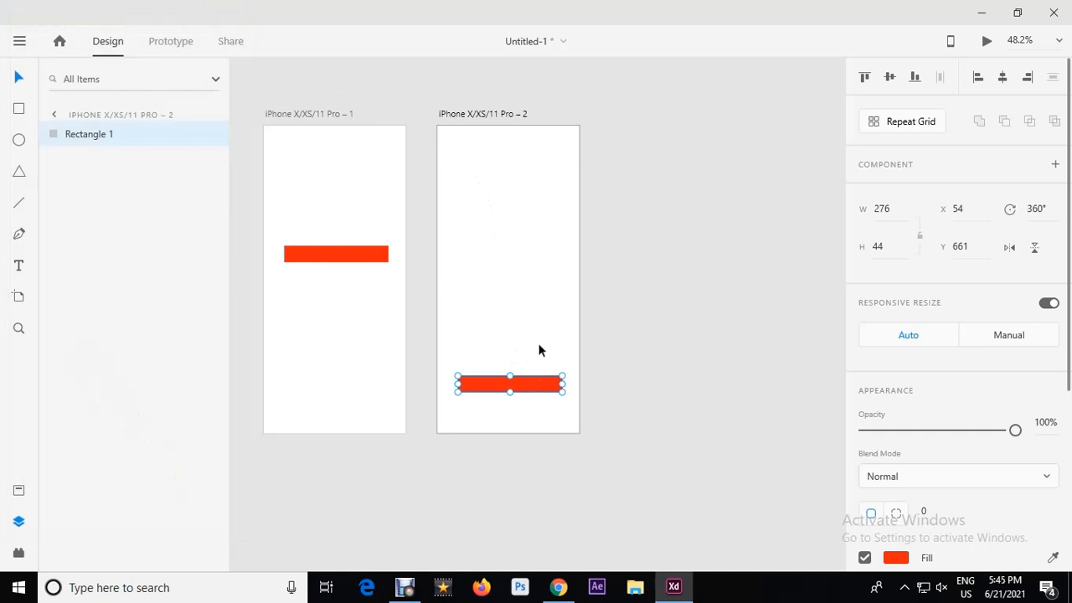
- Enlarge the second artboard's rectangle to about 276 × 224, round its corners to radius 112 and set its rotation to 360°
{"action": "left_click_drag", "start_coordinate": [511, 376], "coordinate": [516, 337]}
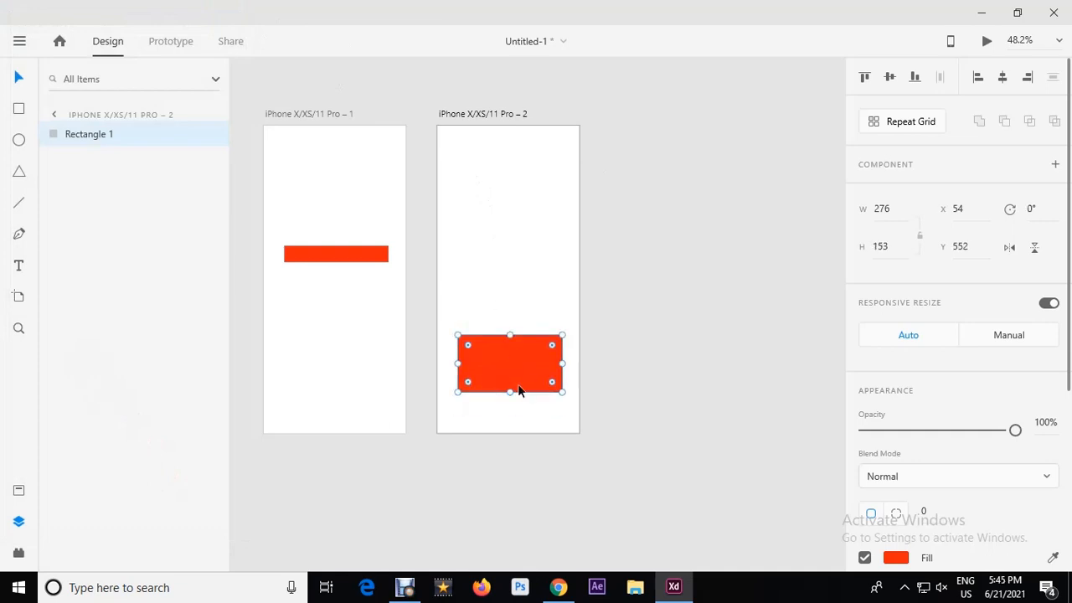
{"action": "key", "text": "ctrl+z"}
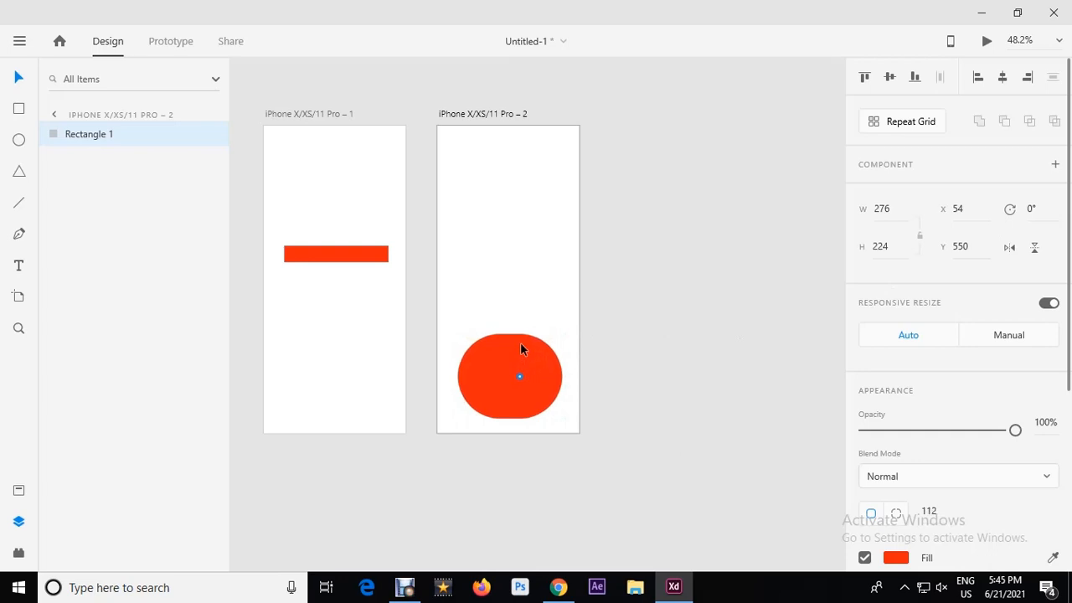
{"action": "left_click", "coordinate": [521, 343]}
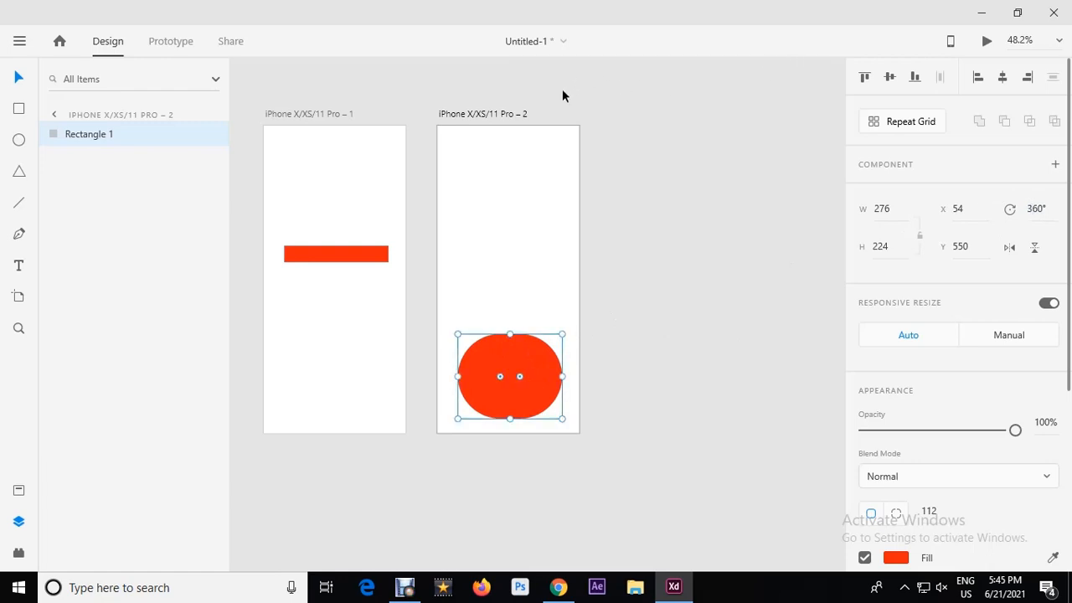
- Preview the rectangle morphing into the rounded shape, starting from the first artboard
{"action": "left_click", "coordinate": [346, 104]}
{"action": "left_click", "coordinate": [350, 114]}
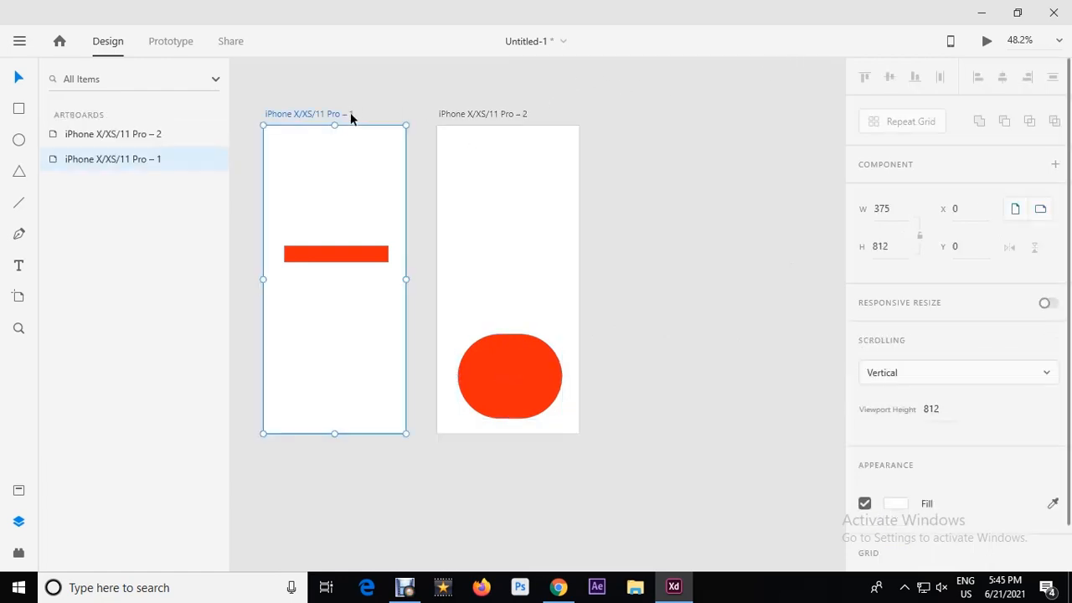
{"action": "left_click", "coordinate": [986, 41]}
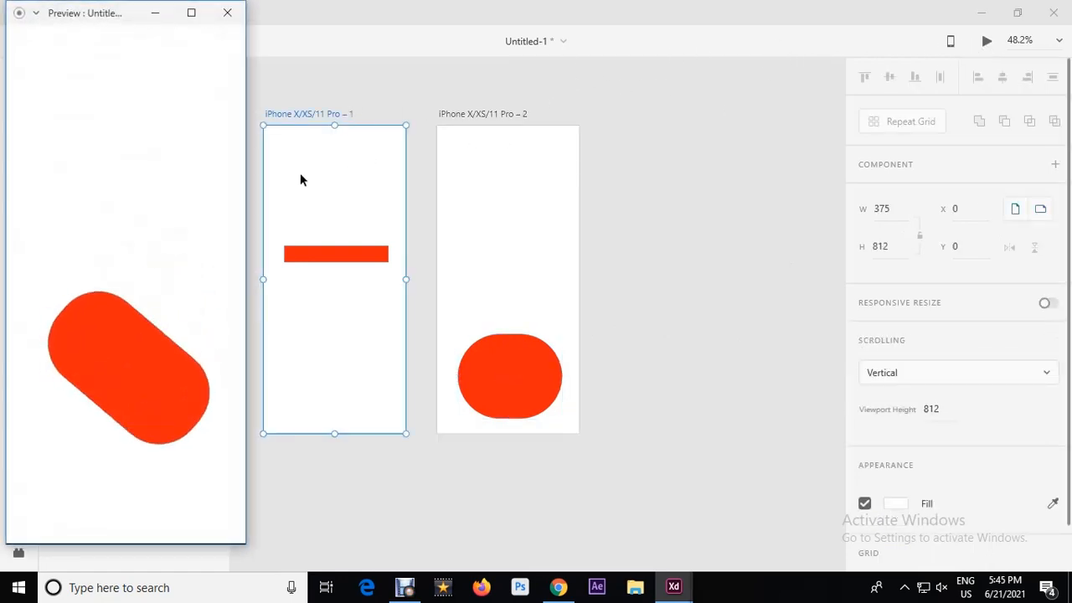